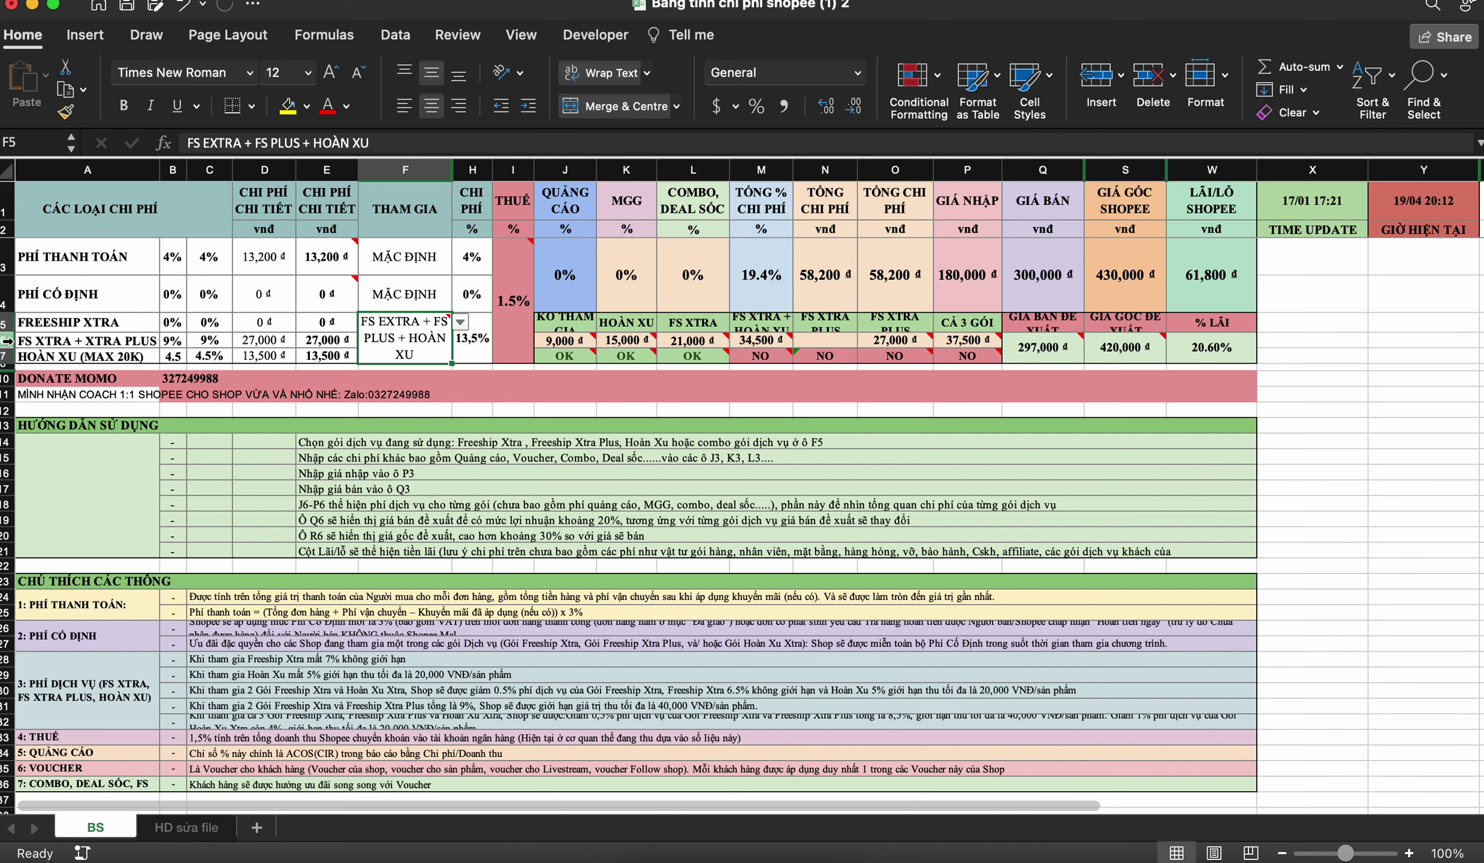
Step: Increase the heights of rows 5 and 6 so the Freeship Xtra and FS Xtra + Xtra Plus labels show fully
mouse_move(6, 348)
mouse_down()
mouse_move(6, 366)
mouse_move(8, 348)
mouse_up()
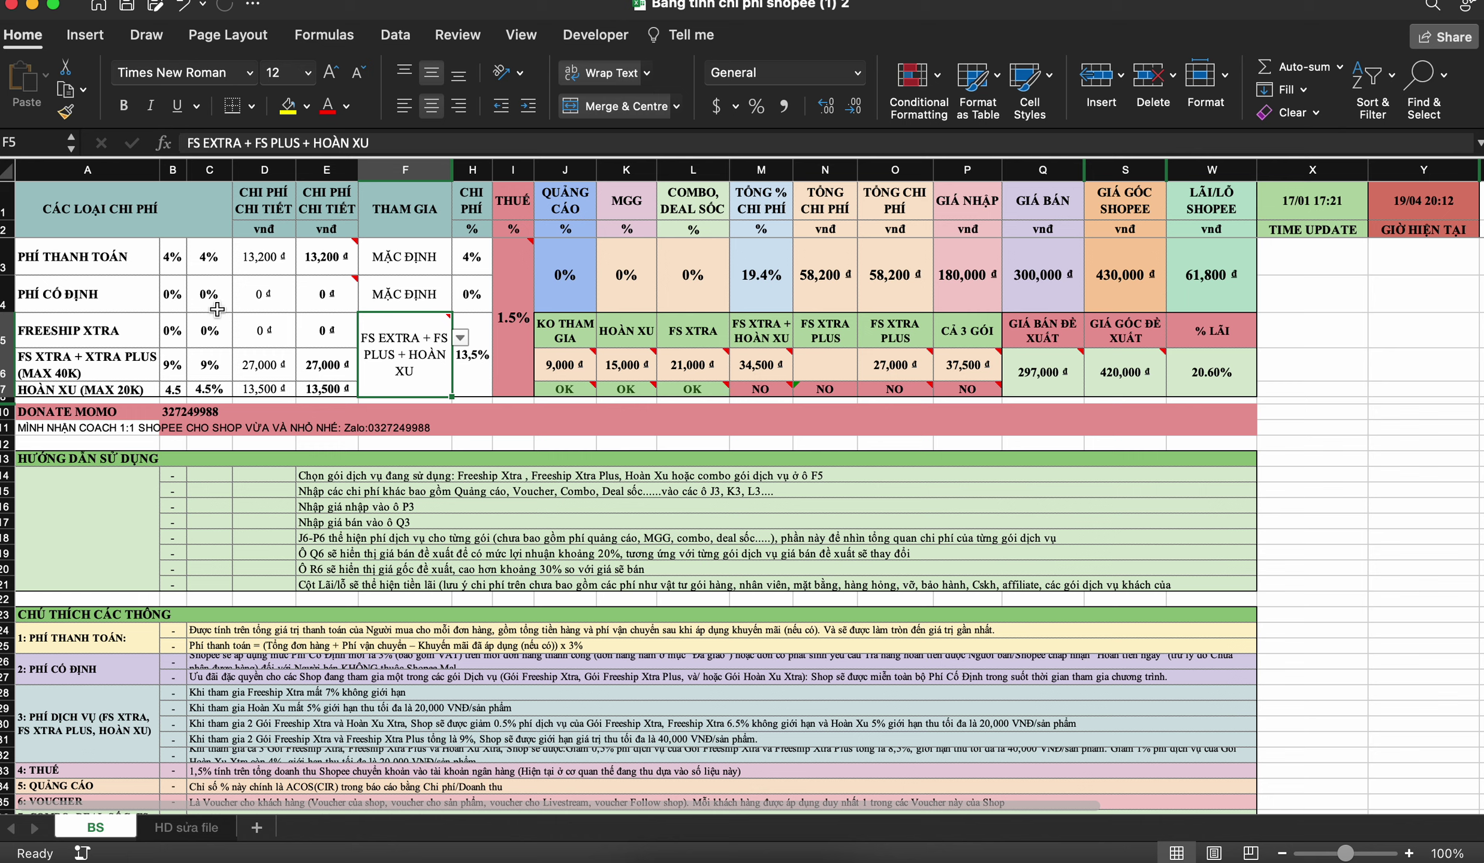
Step: Examine the fee types in columns A and B and the FS Xtra + Xtra Plus rate formula in C6
drag(126, 170, 166, 168)
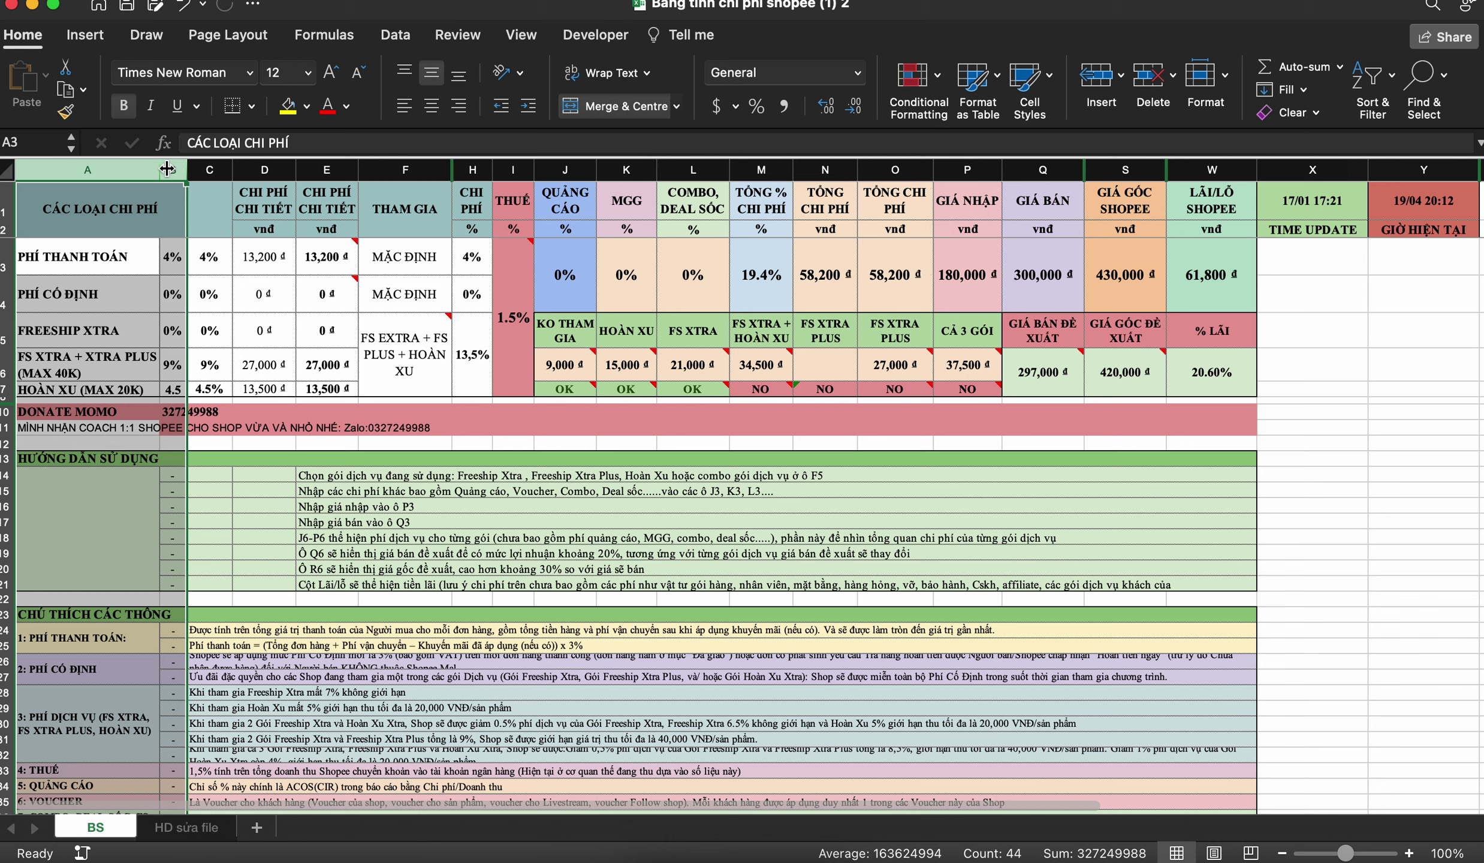
click(215, 353)
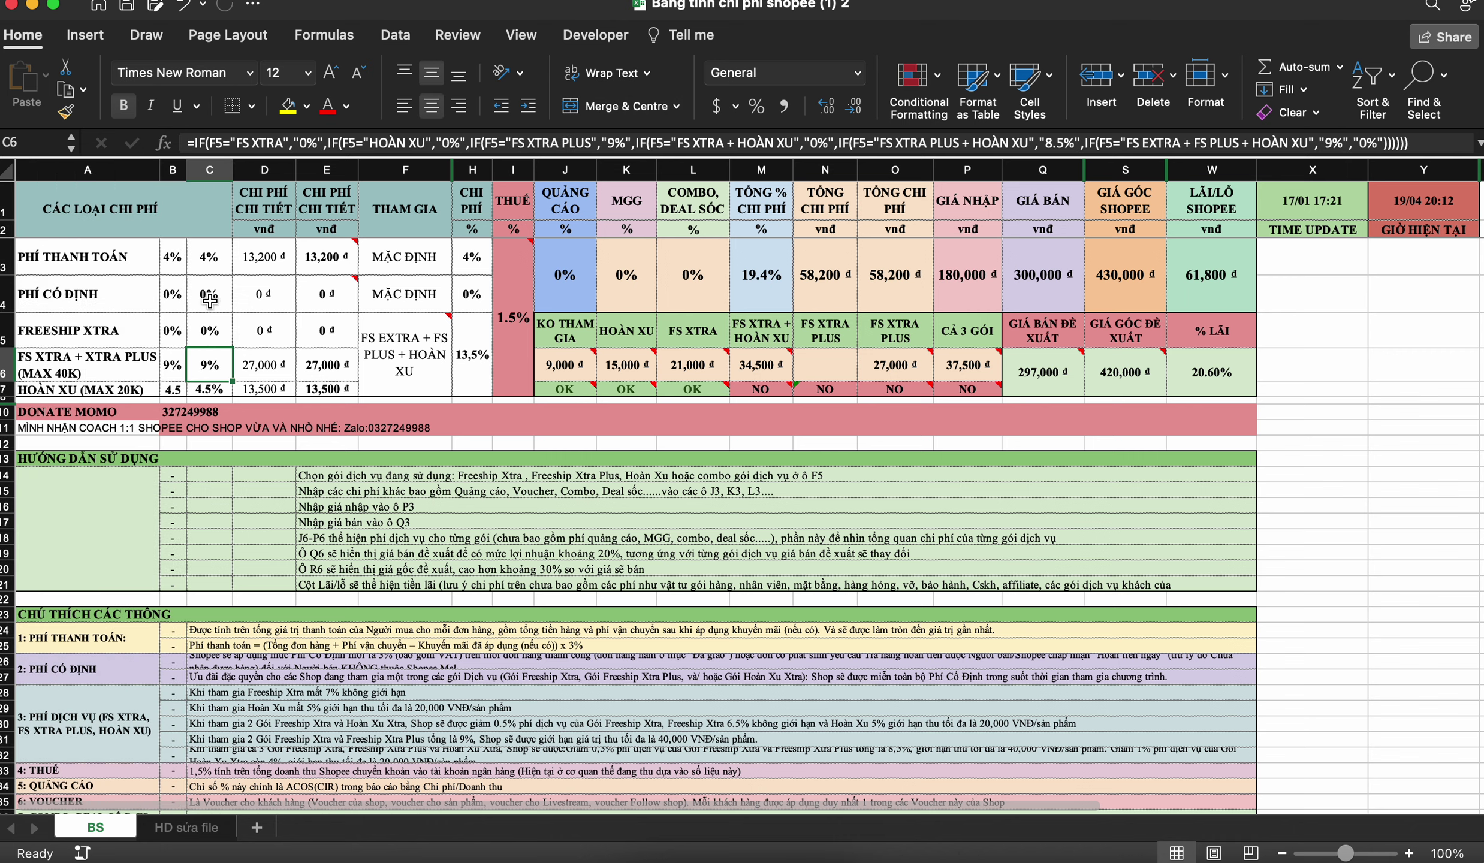
mouse_move(386, 368)
click(84, 336)
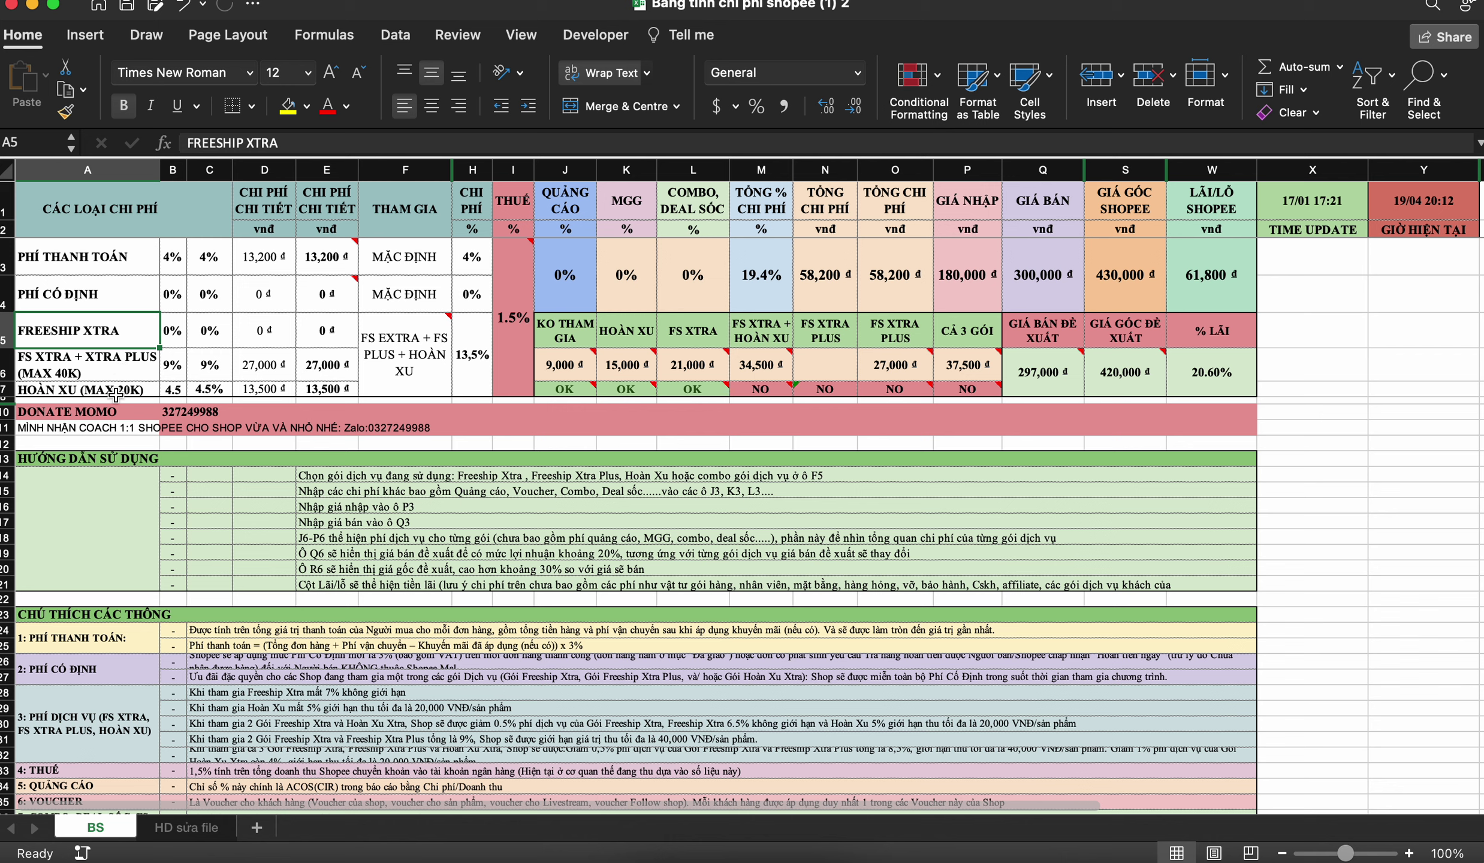
click(115, 395)
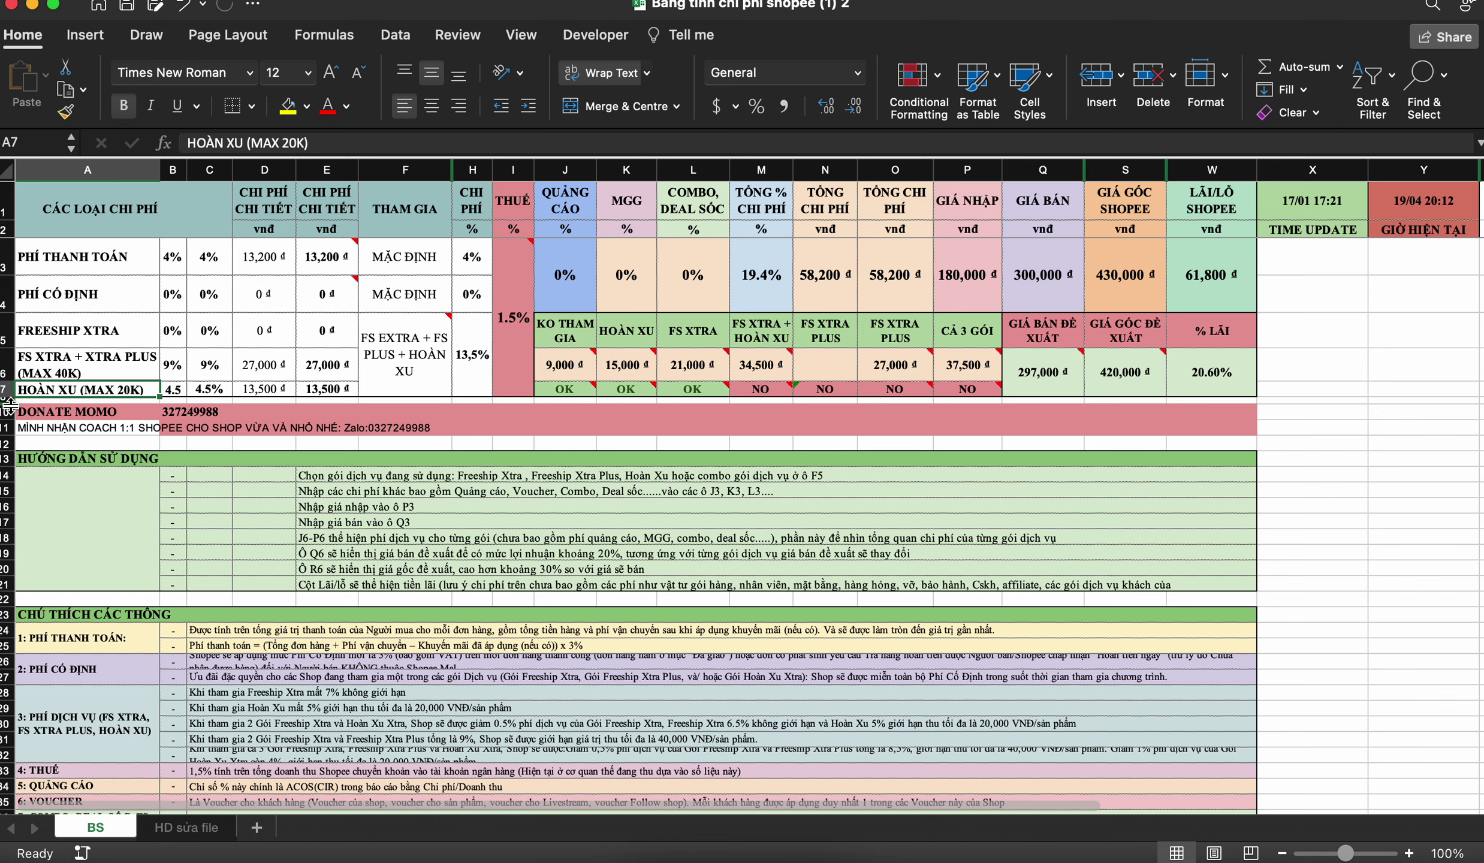
Step: Close the thin gap between rows 7 and 10, keeping row 7 tall enough to show its text
drag(10, 403, 9, 395)
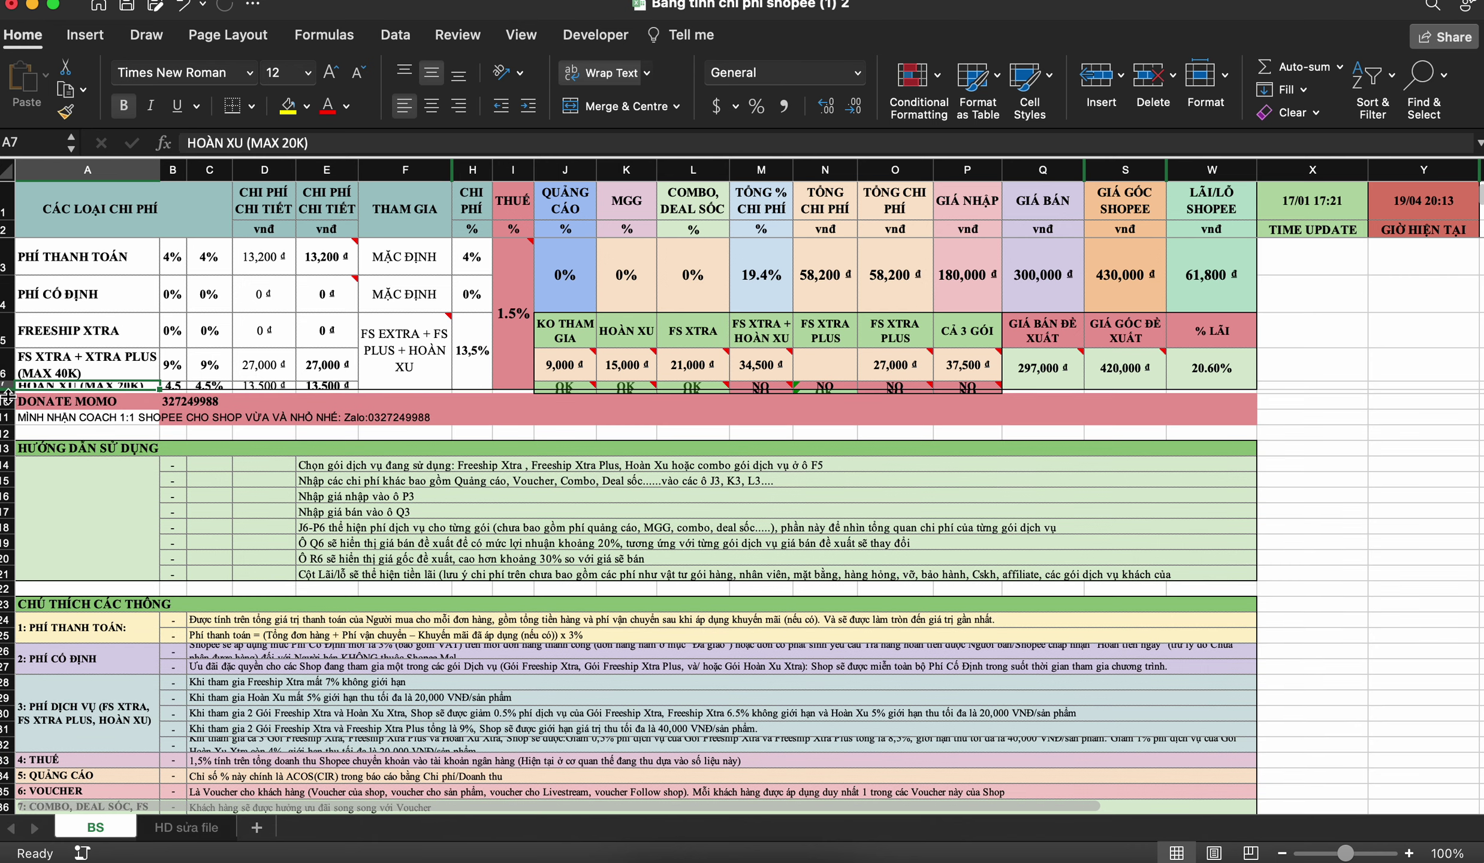
click(5, 395)
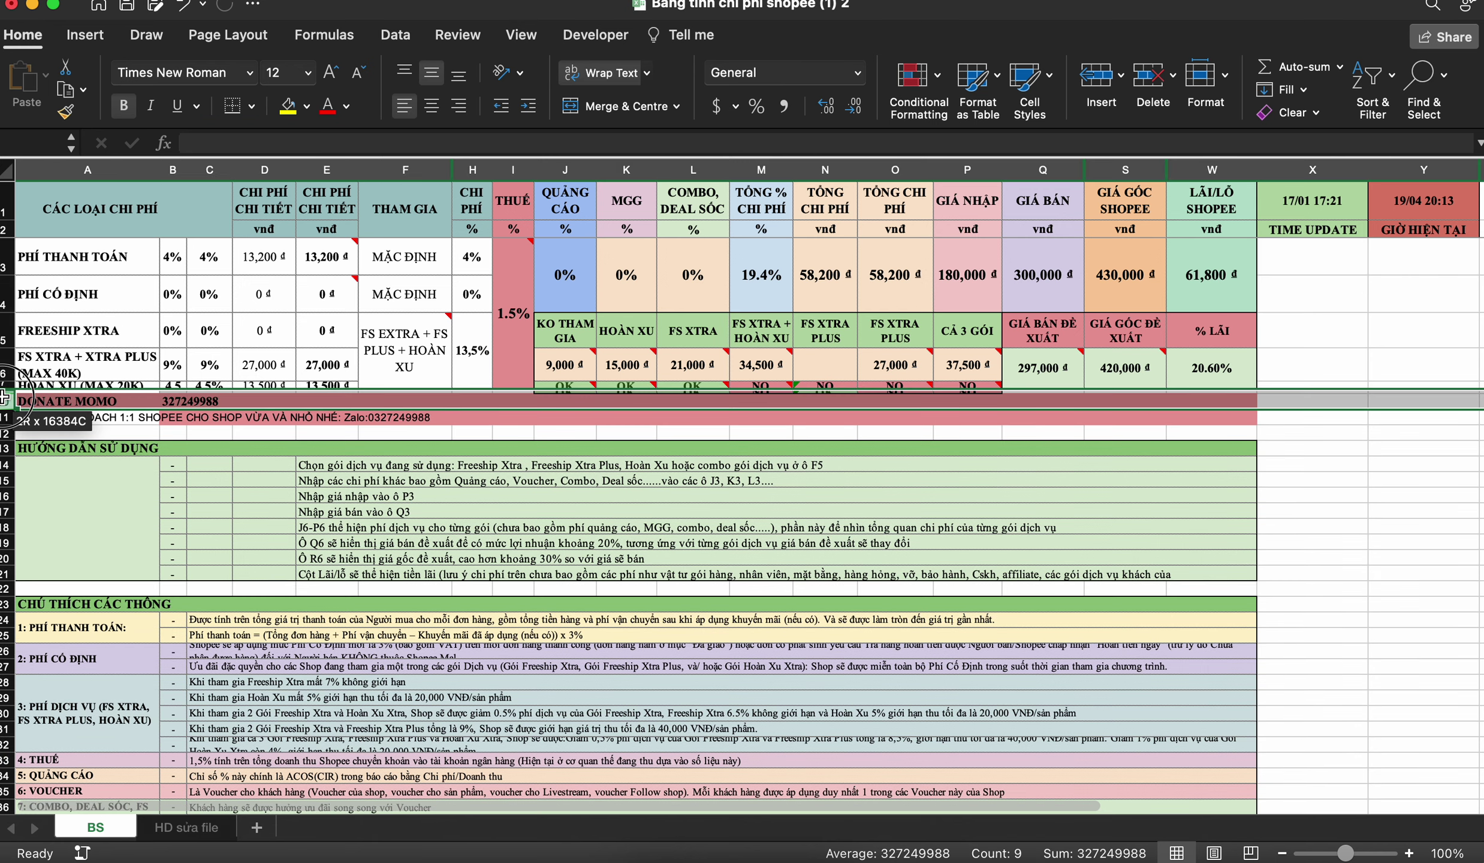
drag(5, 399, 6, 406)
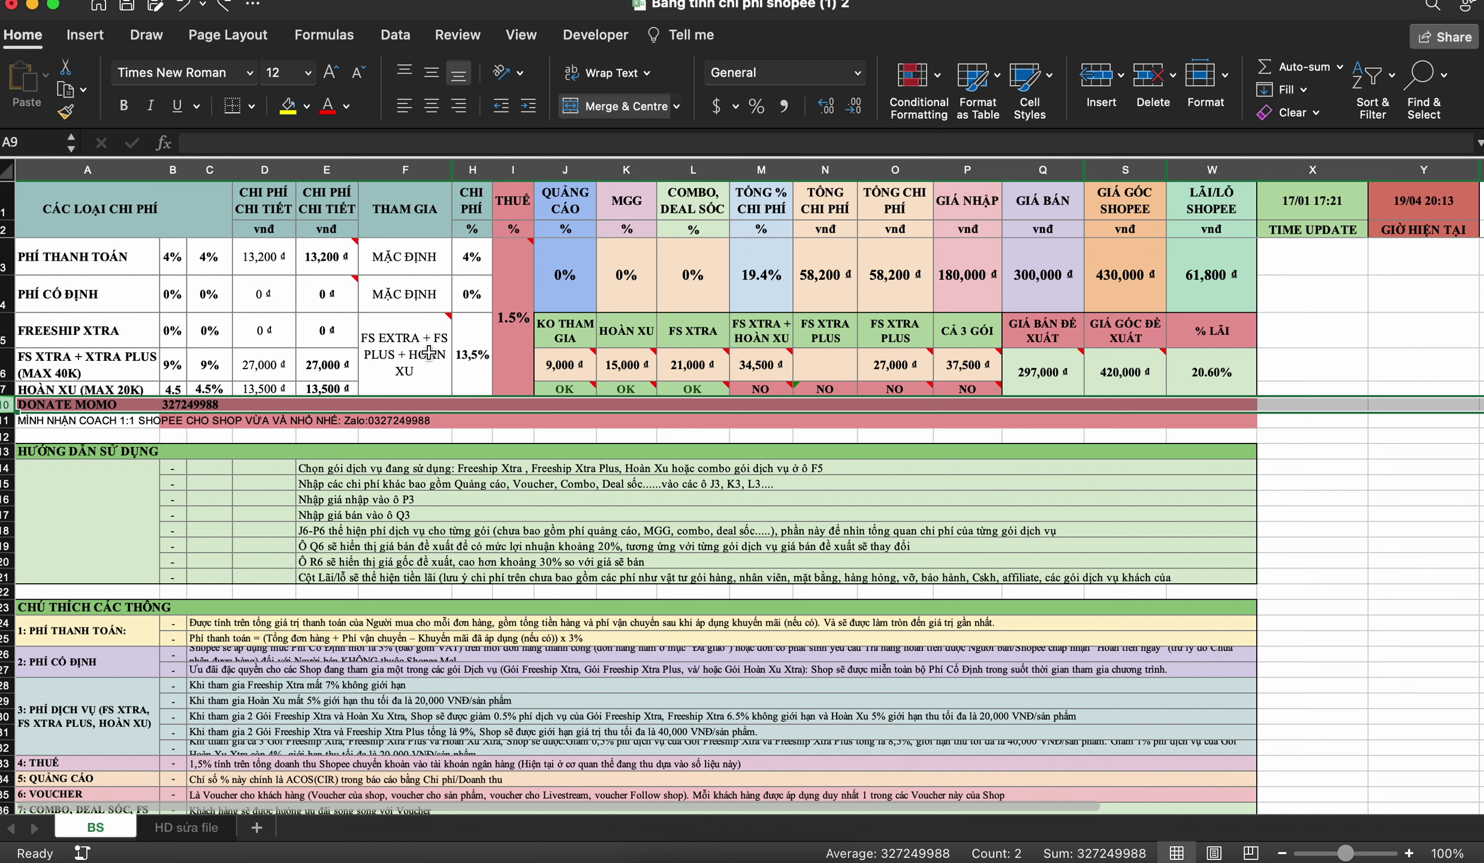
Step: Set the service package in F5 to KO THAM GIA
click(470, 296)
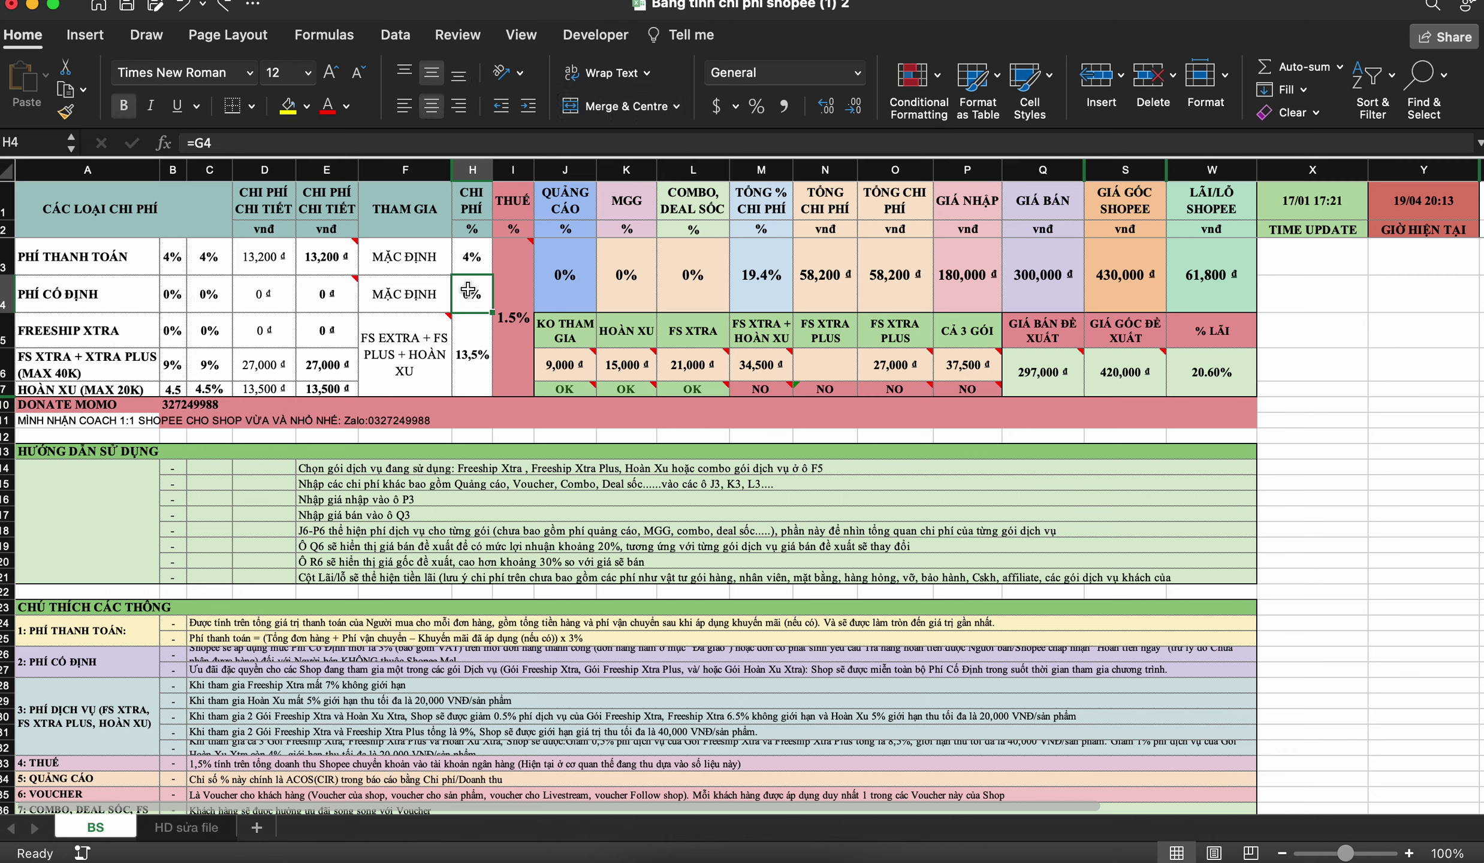
click(433, 336)
click(460, 337)
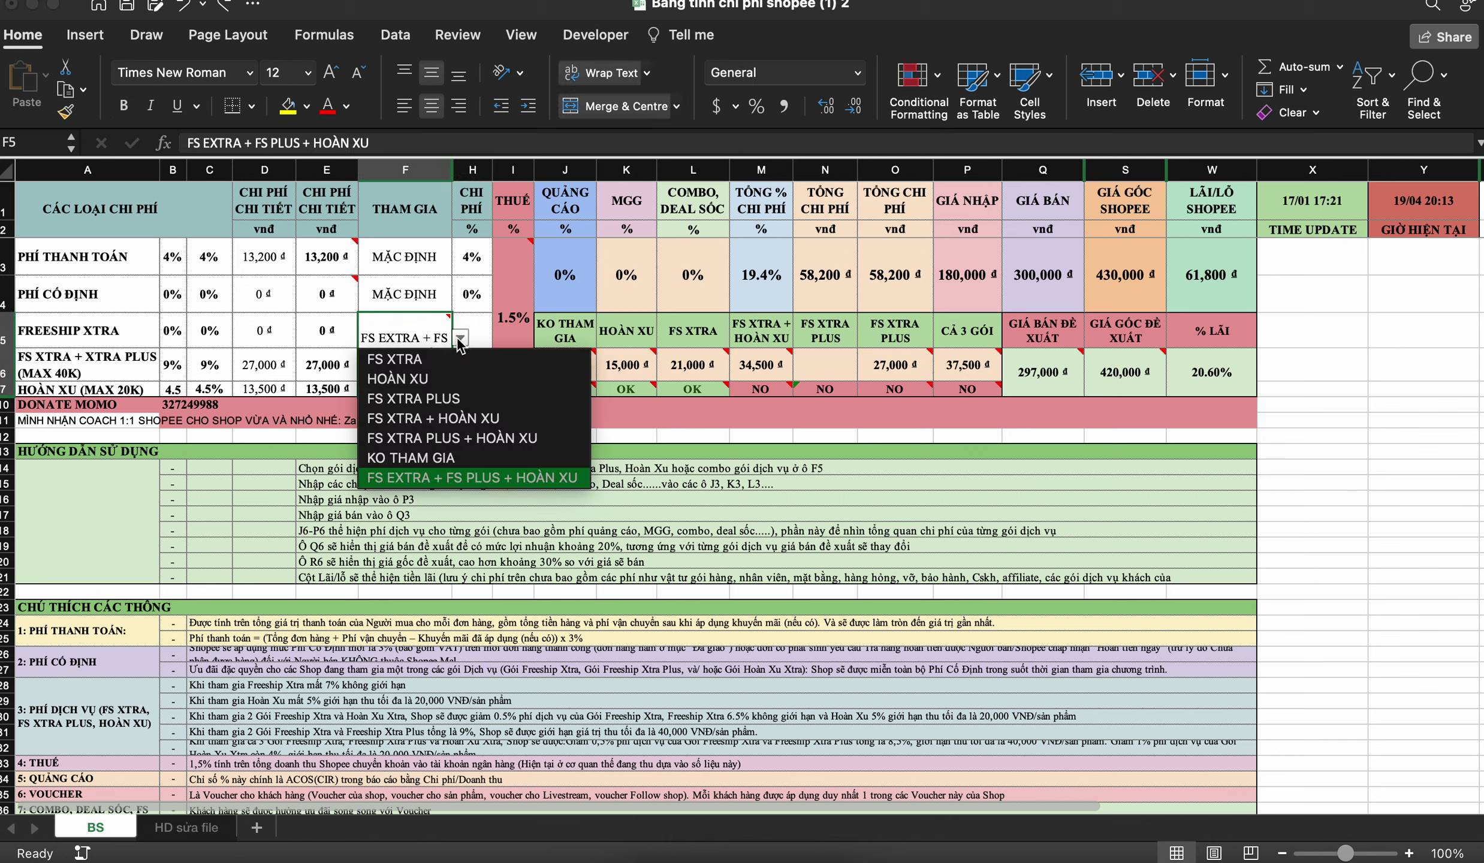
click(464, 458)
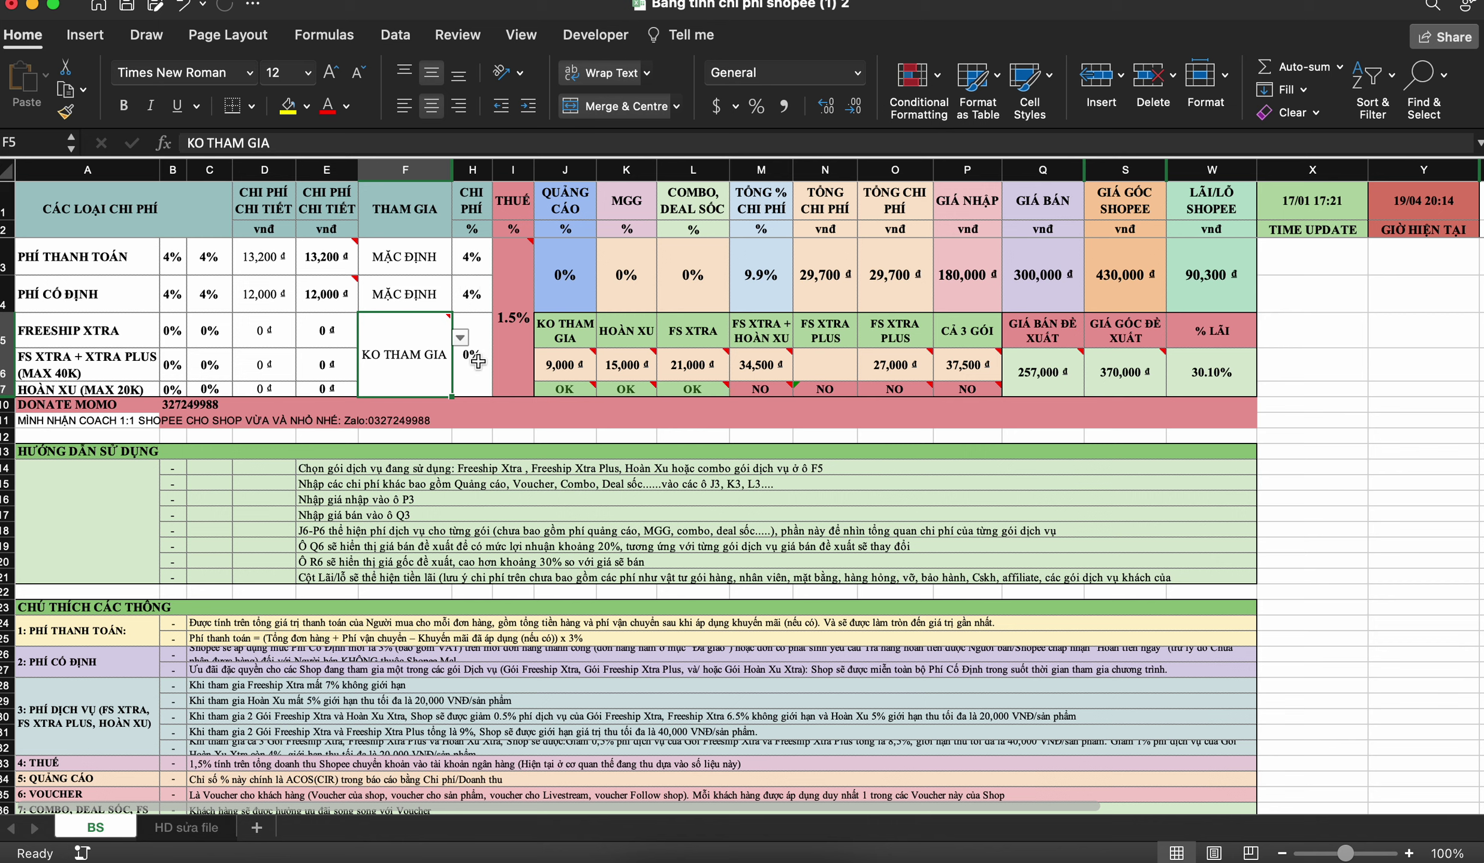
Step: Inspect the fixed-fee and service-fee percentage formulas in H4 and H5 without changing them
click(465, 297)
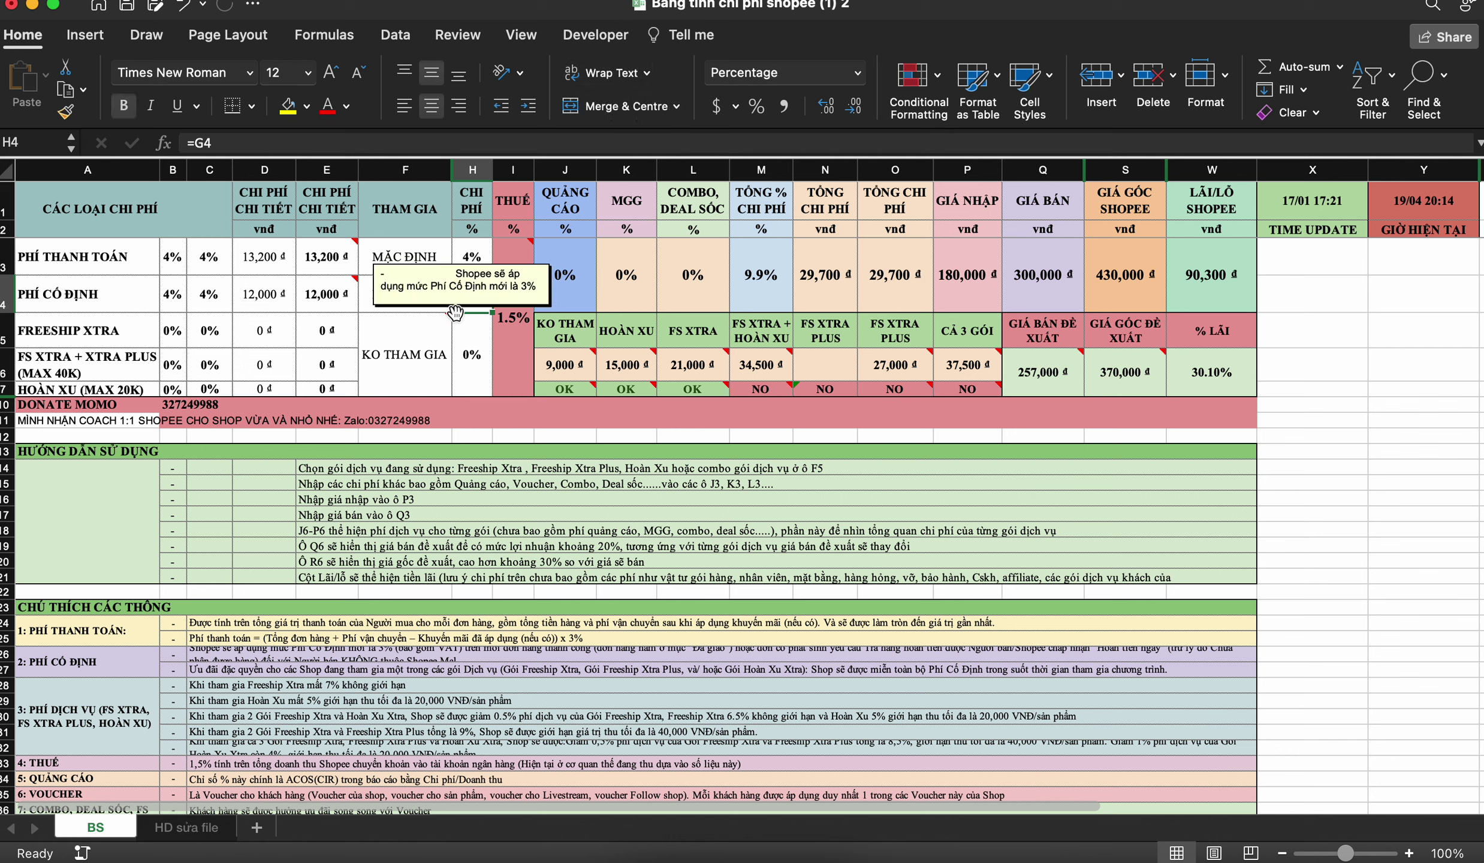
click(470, 331)
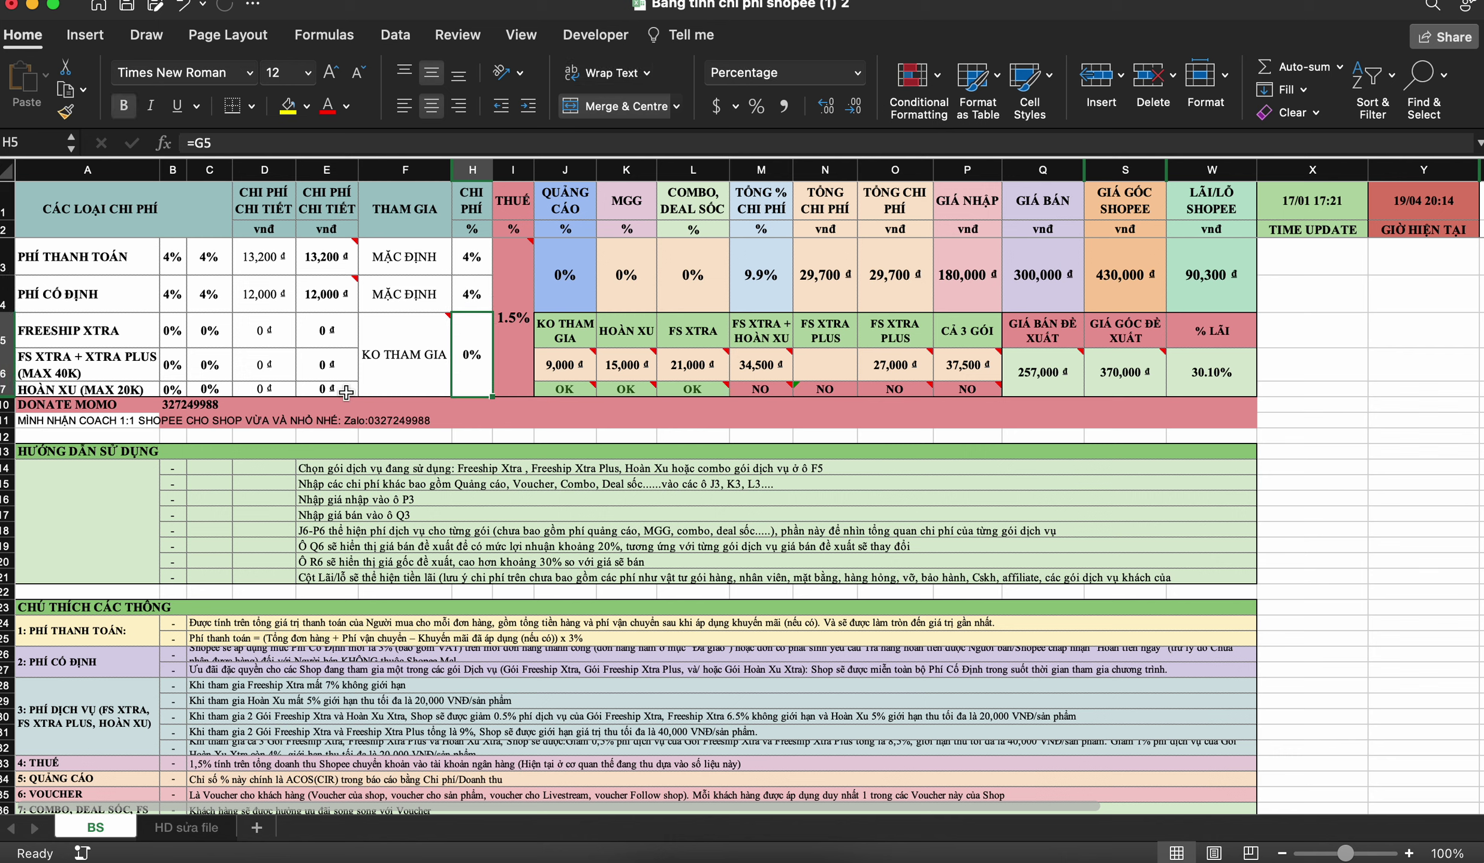
click(385, 363)
click(459, 339)
double_click(474, 341)
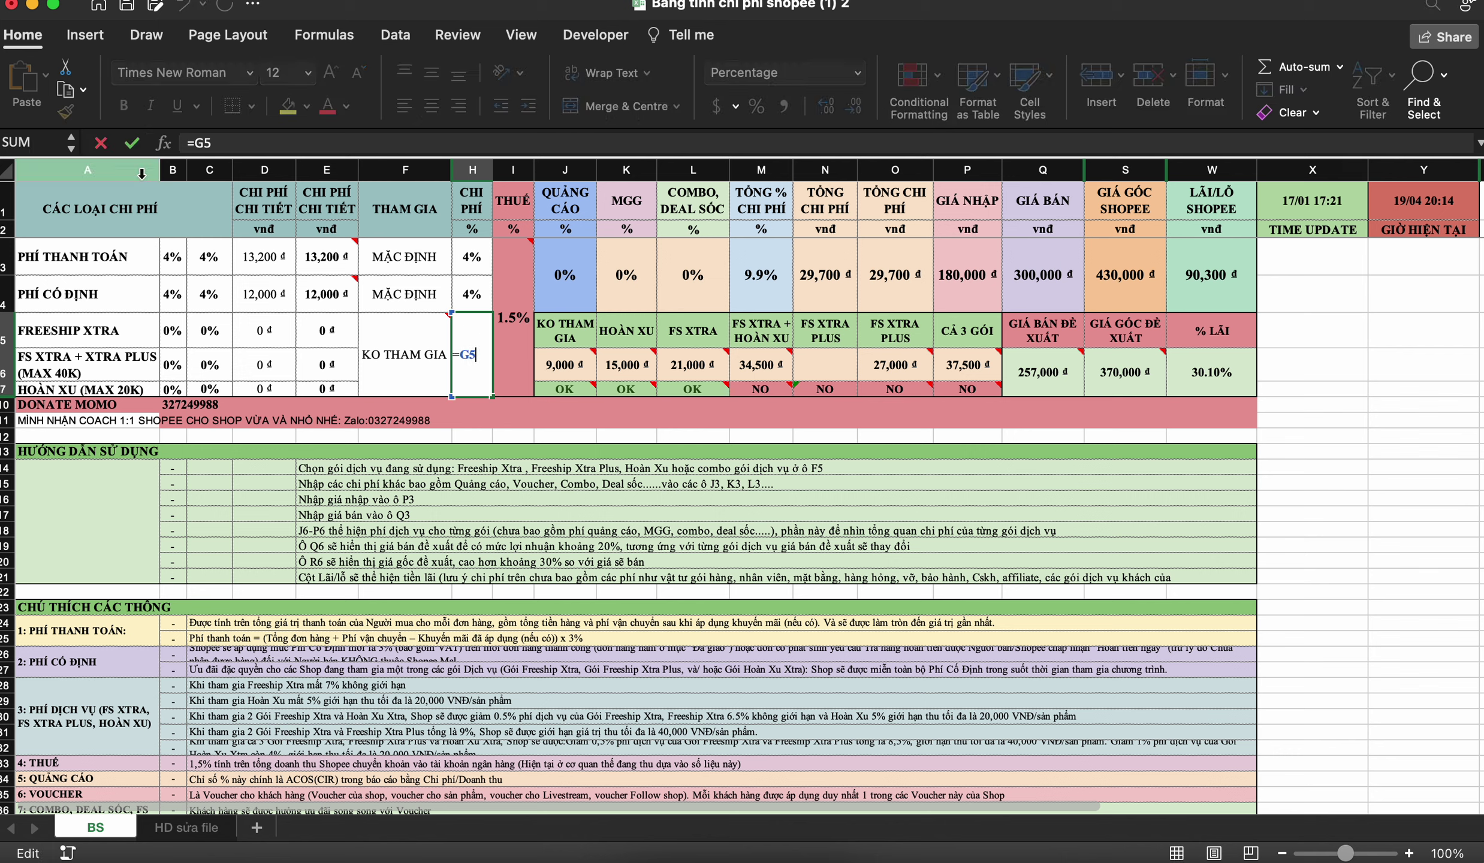
key(Escape)
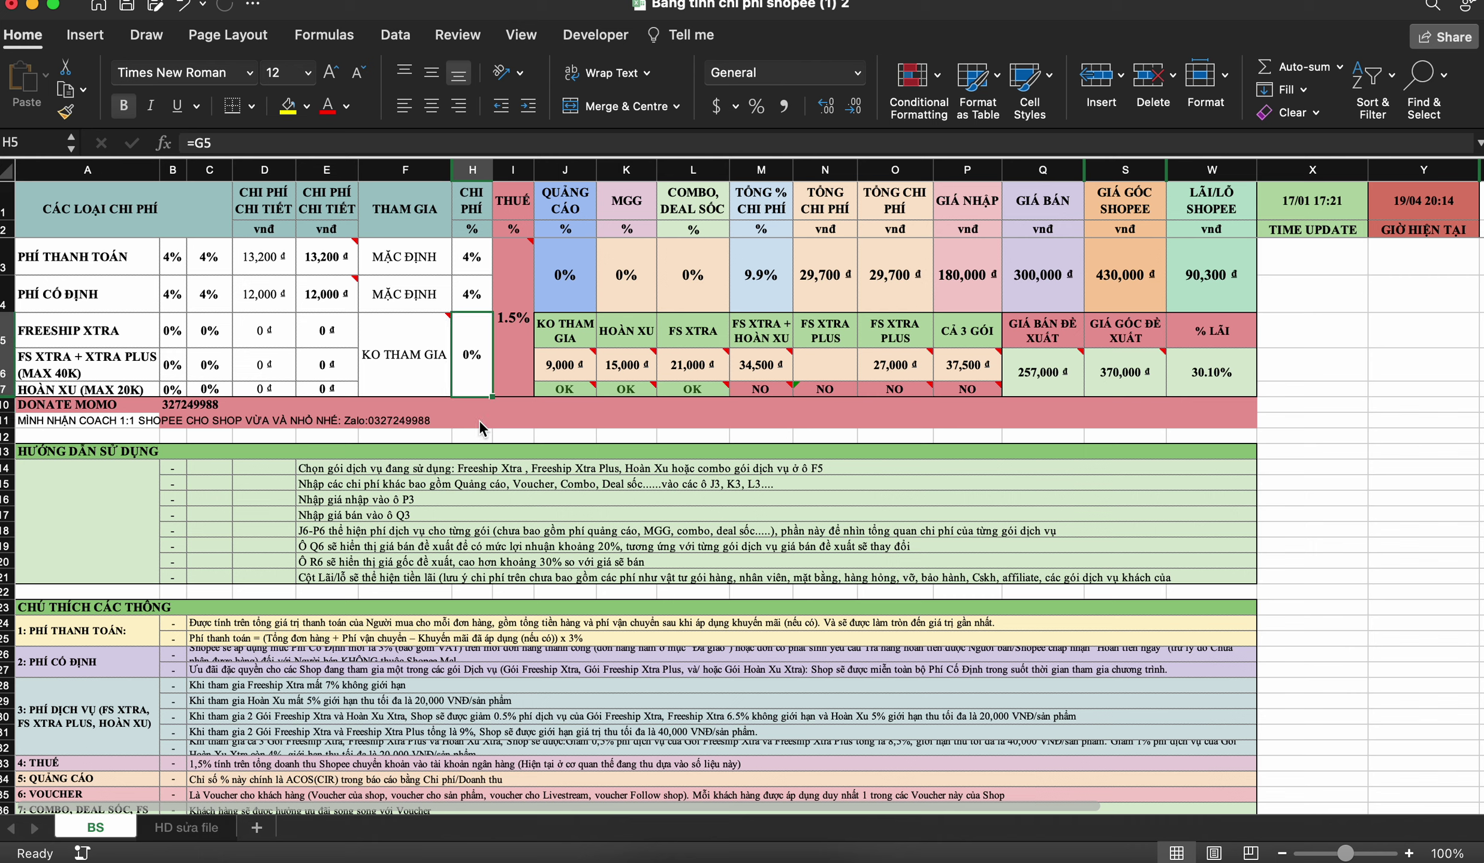
Step: Add a comment to the service-fee percentage cell H5 reading "tổng của A5+A6+A7"
click(477, 327)
right_click(476, 326)
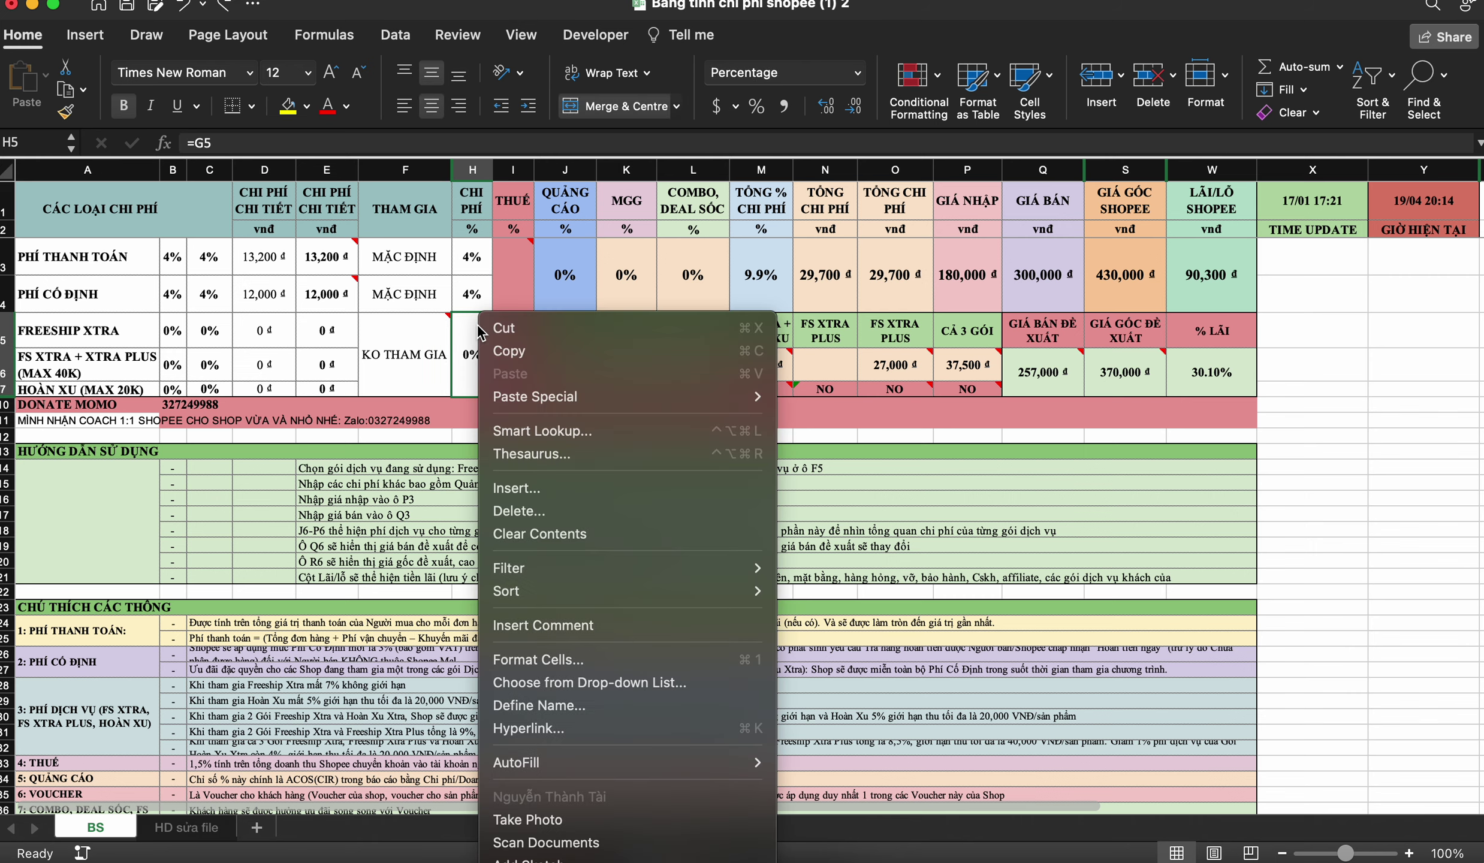
mouse_move(620, 563)
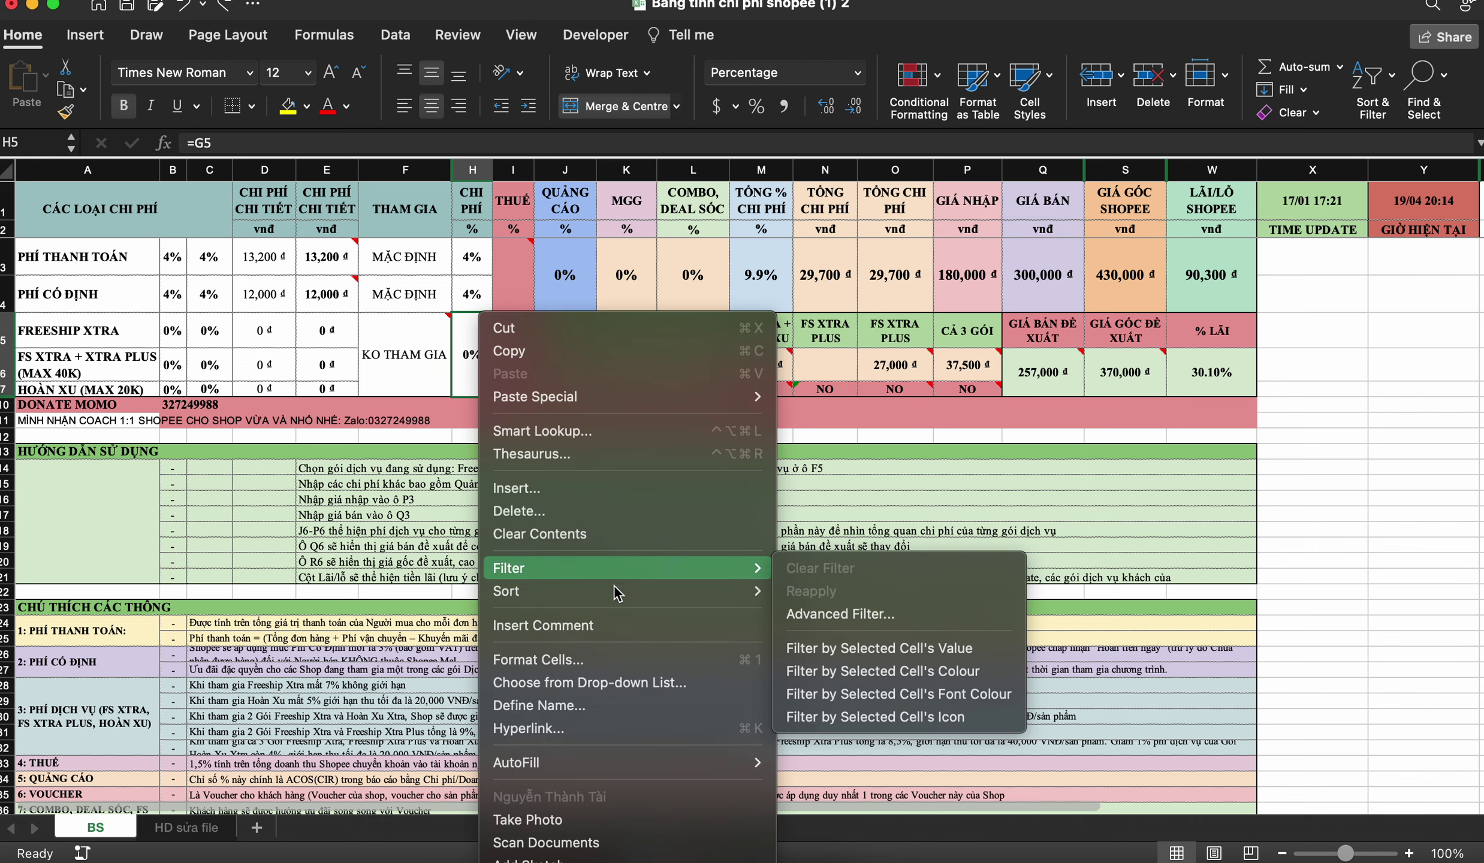
click(608, 625)
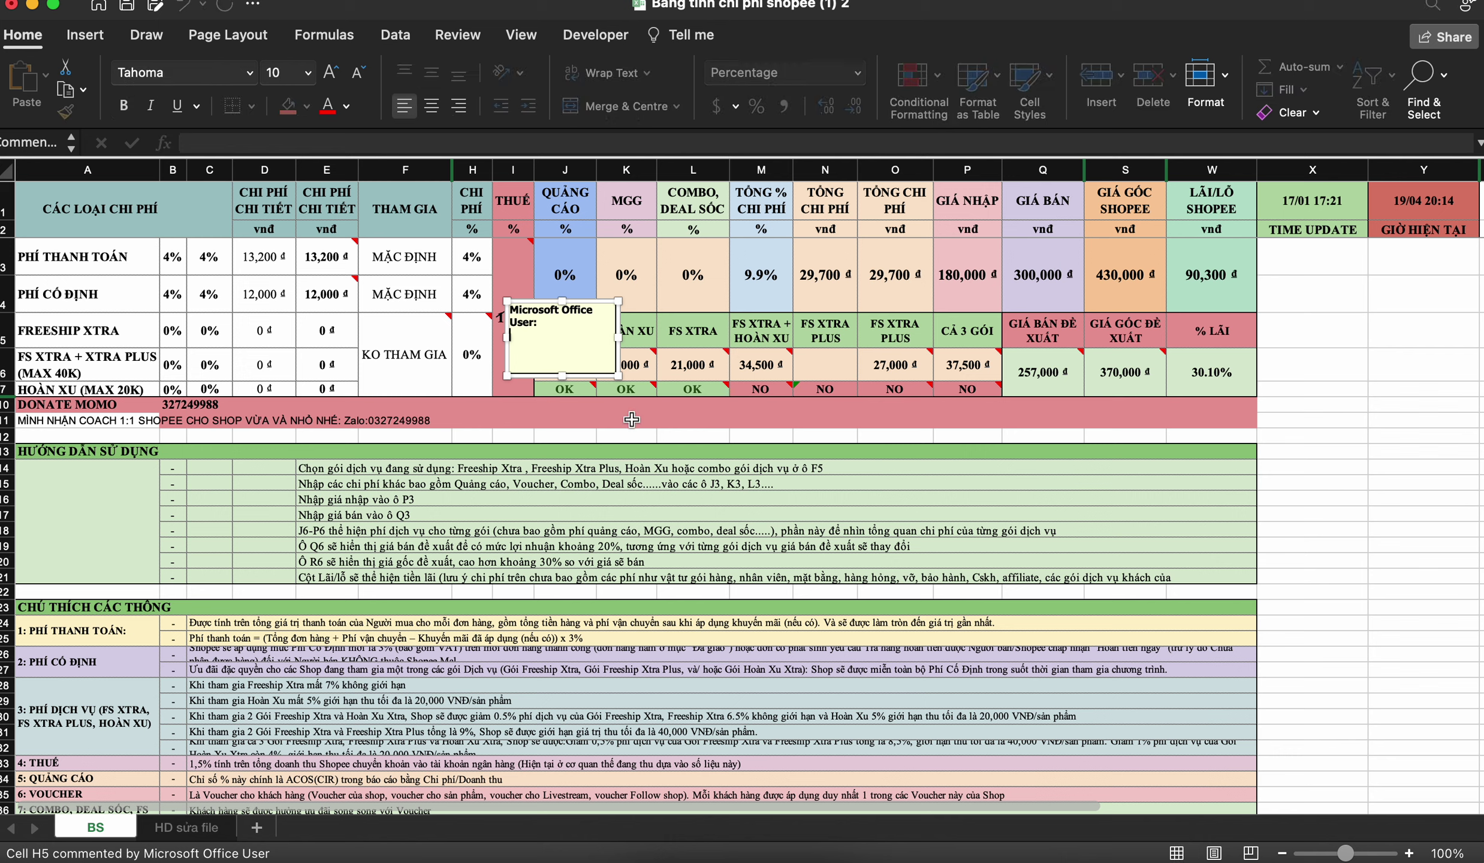
text(tổng của)
text(A5+A6+A7)
click(475, 364)
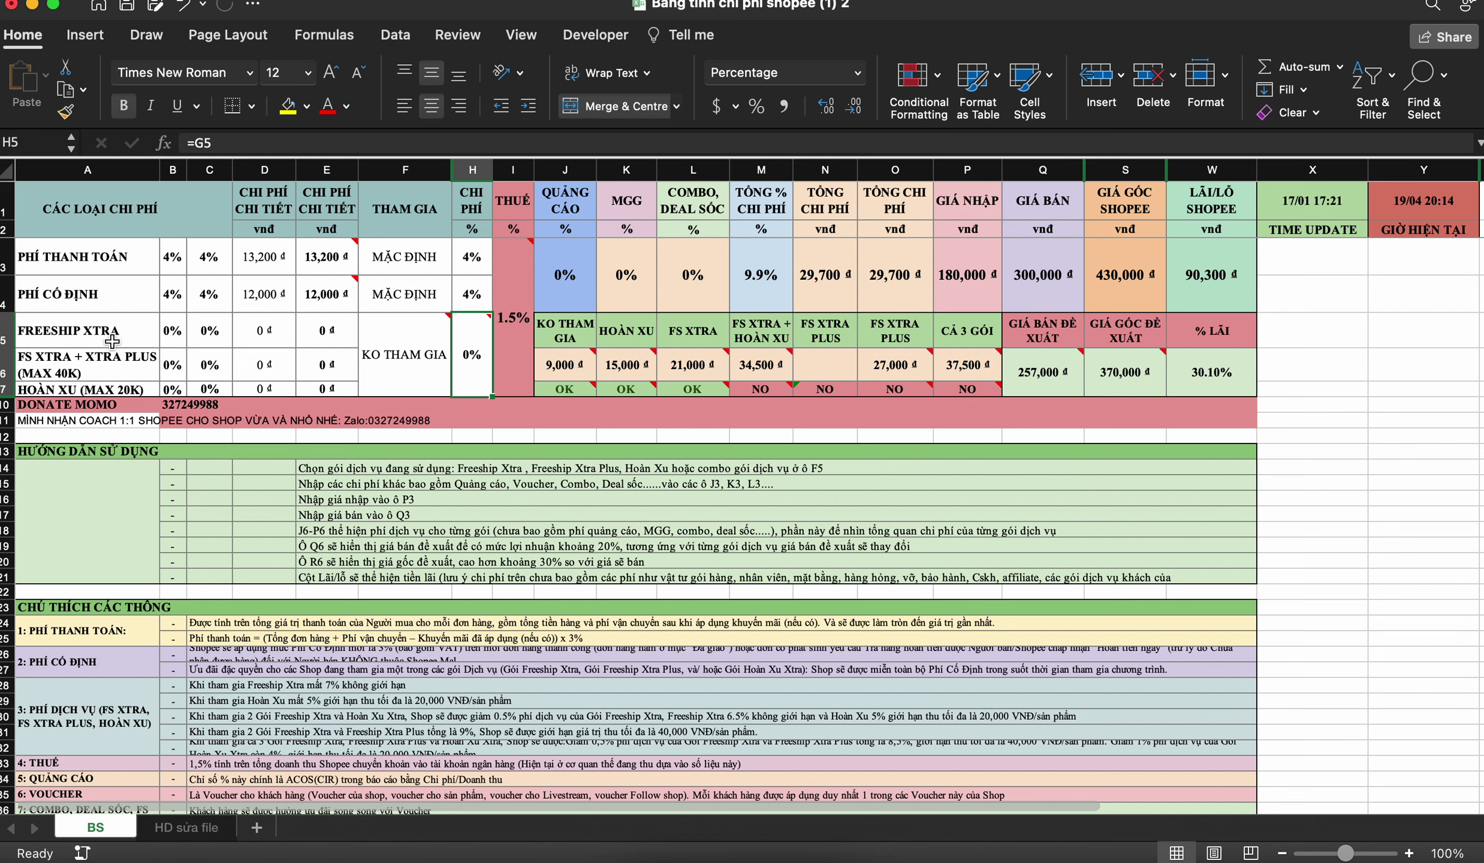
Step: Change the service package in F5 to FS XTRA and check the fee percentage and comment in H5
click(430, 341)
click(460, 338)
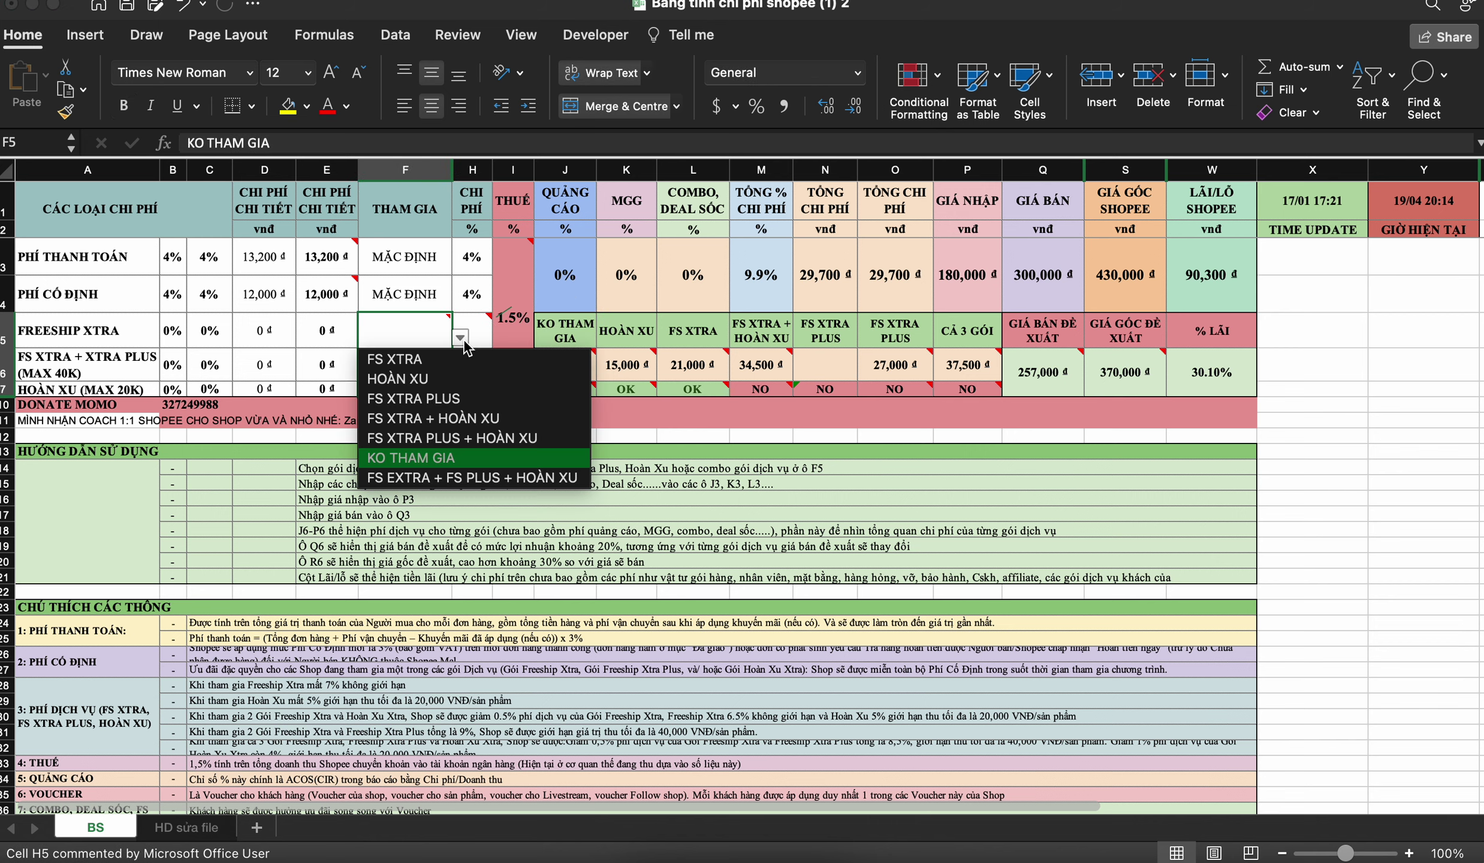
click(449, 359)
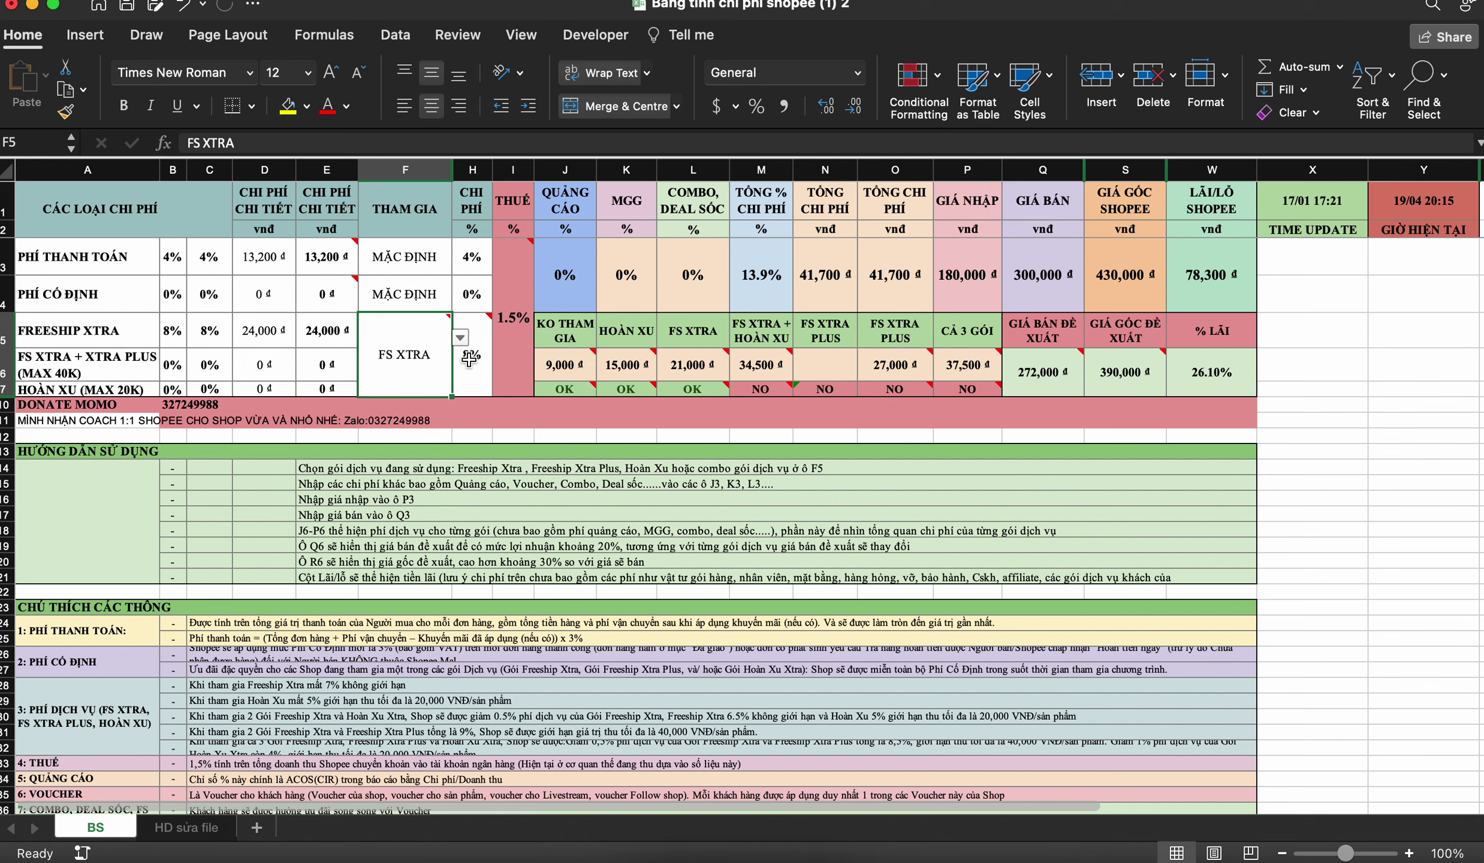
click(475, 385)
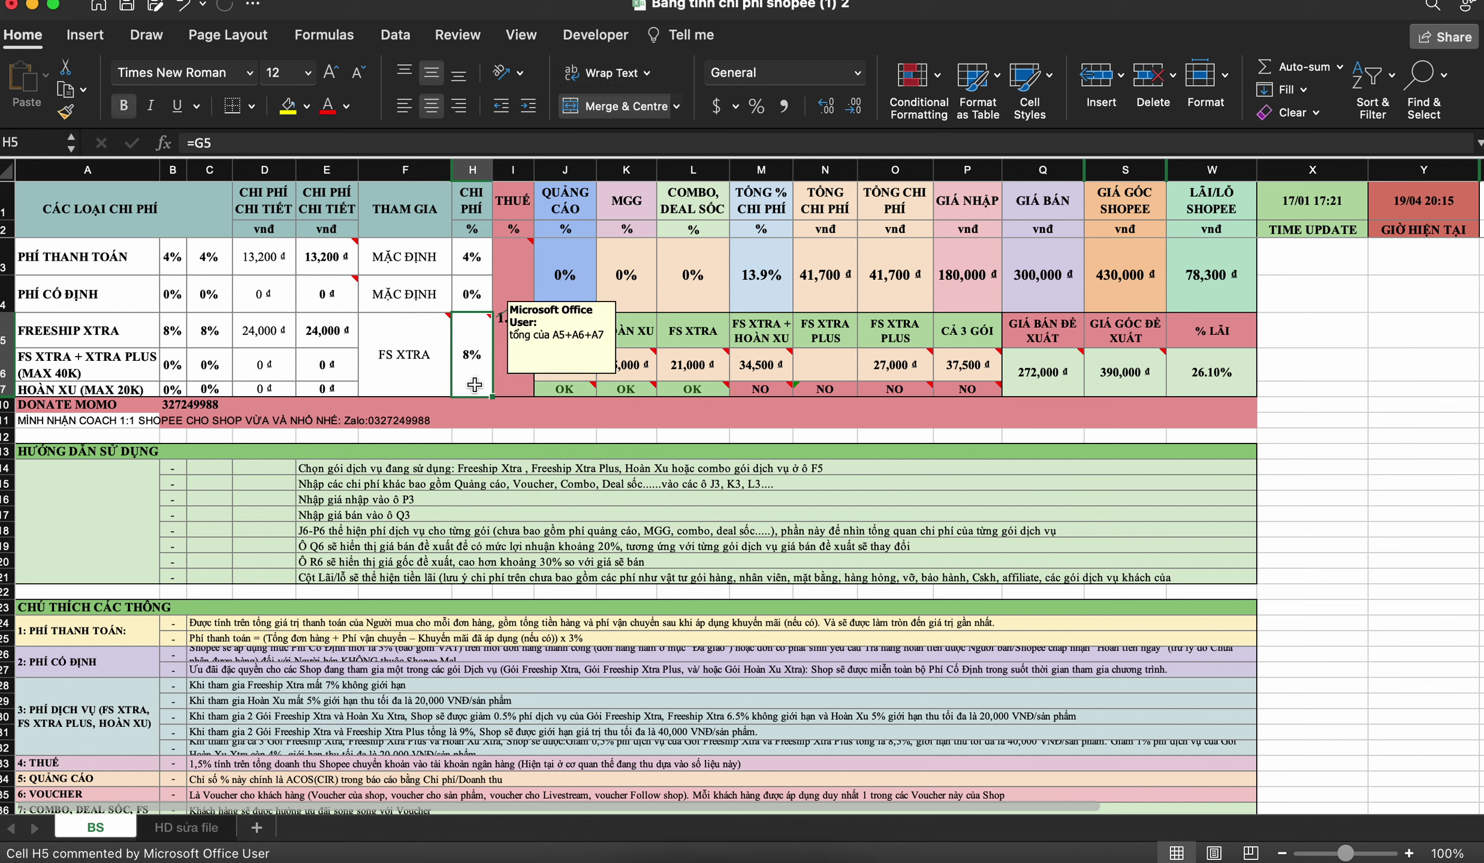
mouse_move(471, 364)
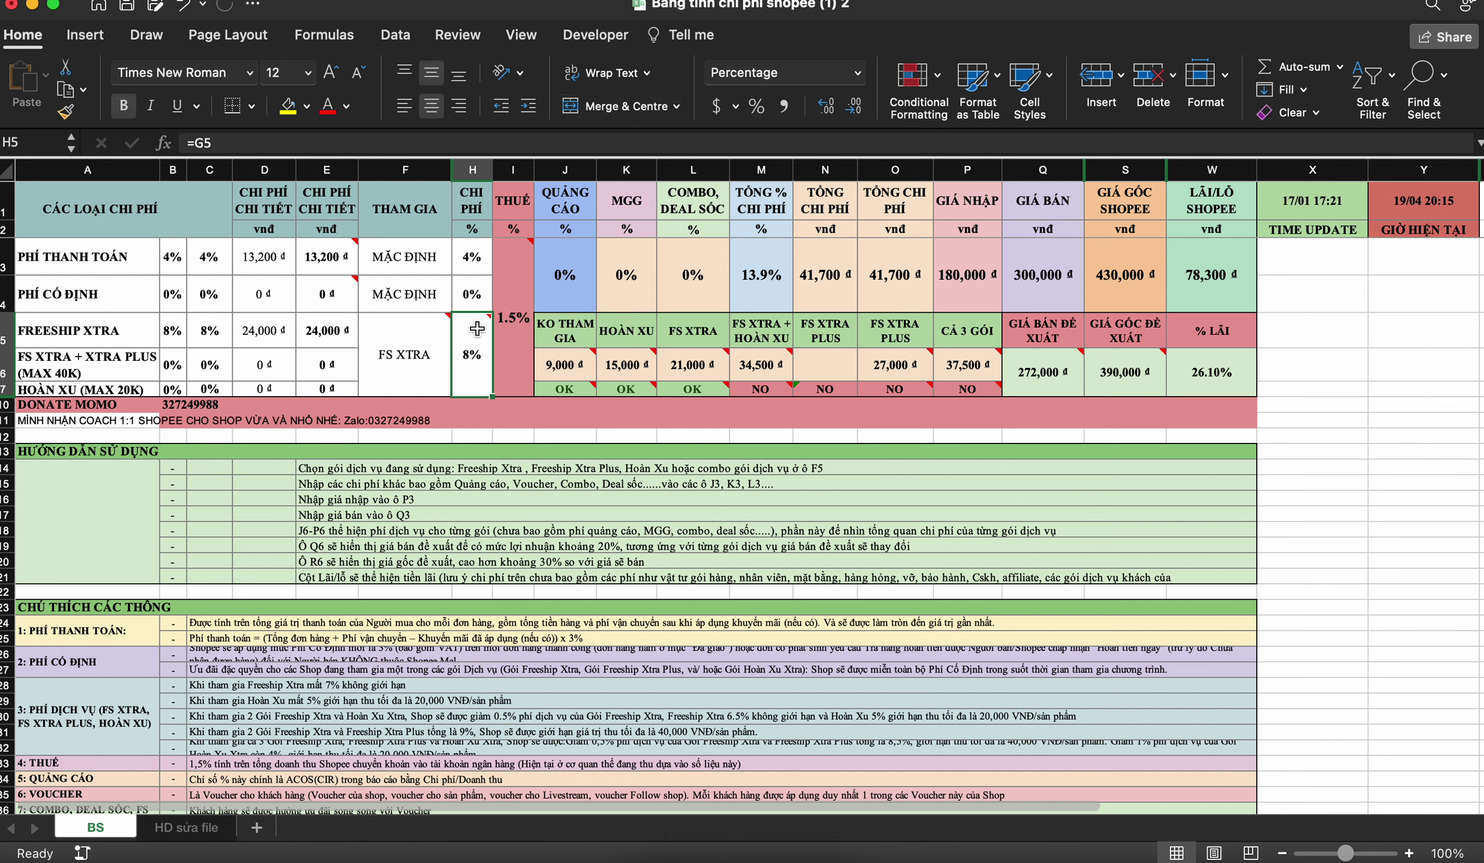
mouse_move(430, 340)
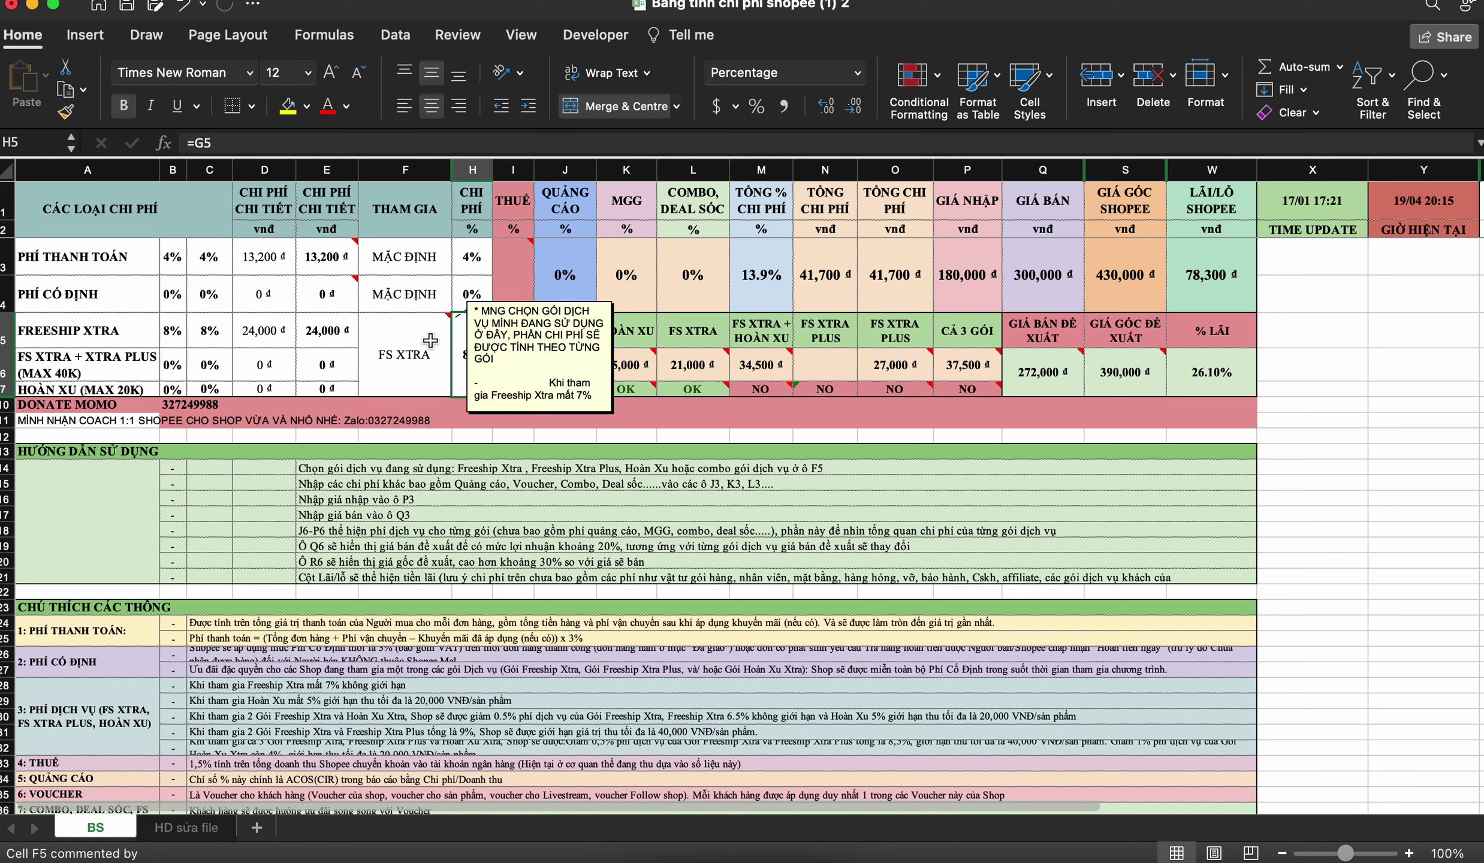
Step: Switch the service package in F5 to HOÀN XU and back to KO THAM GIA, comparing the percentage in H5
click(430, 340)
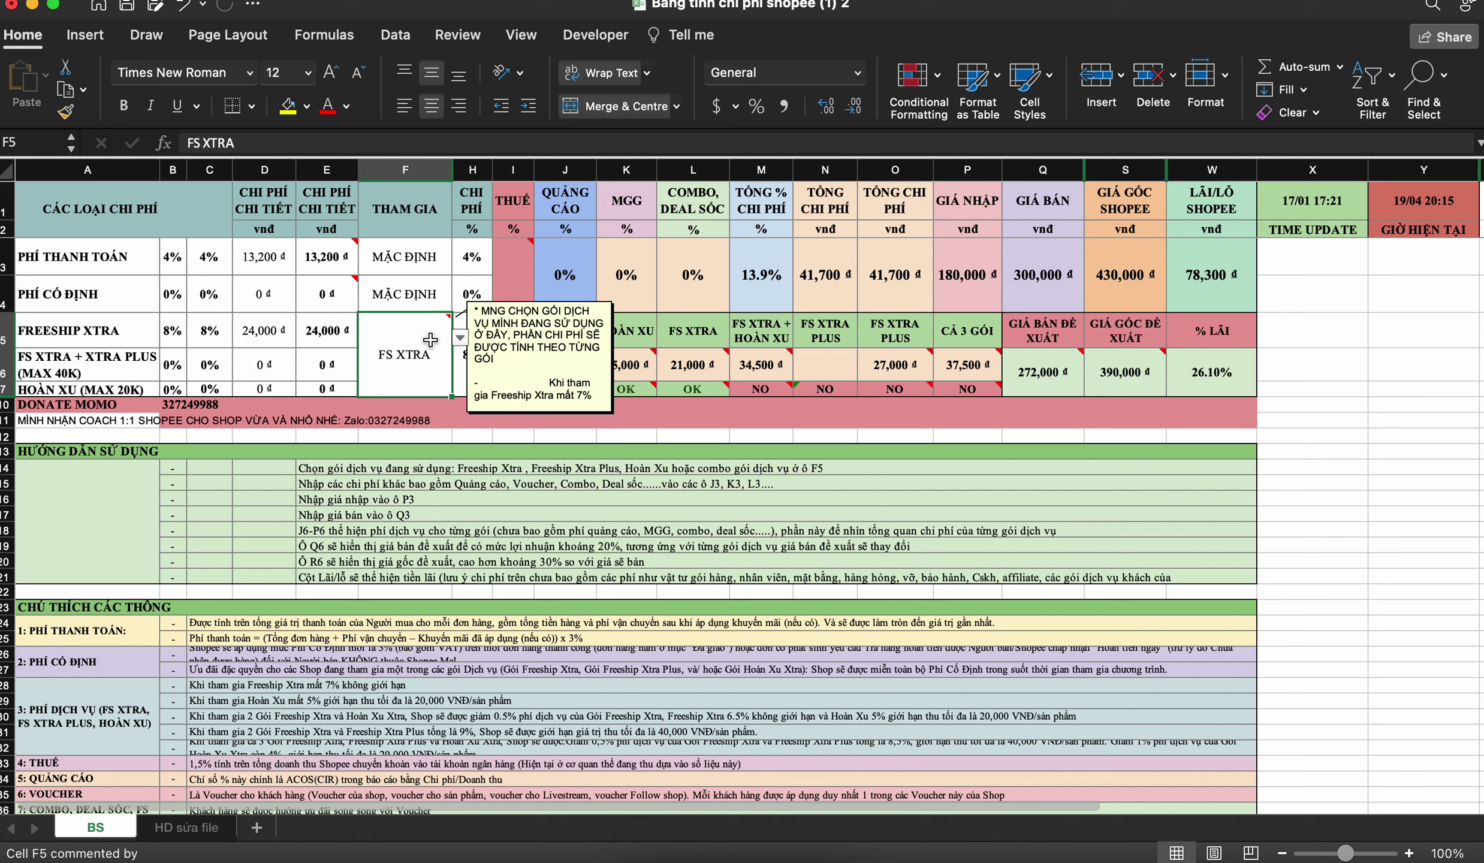
click(460, 338)
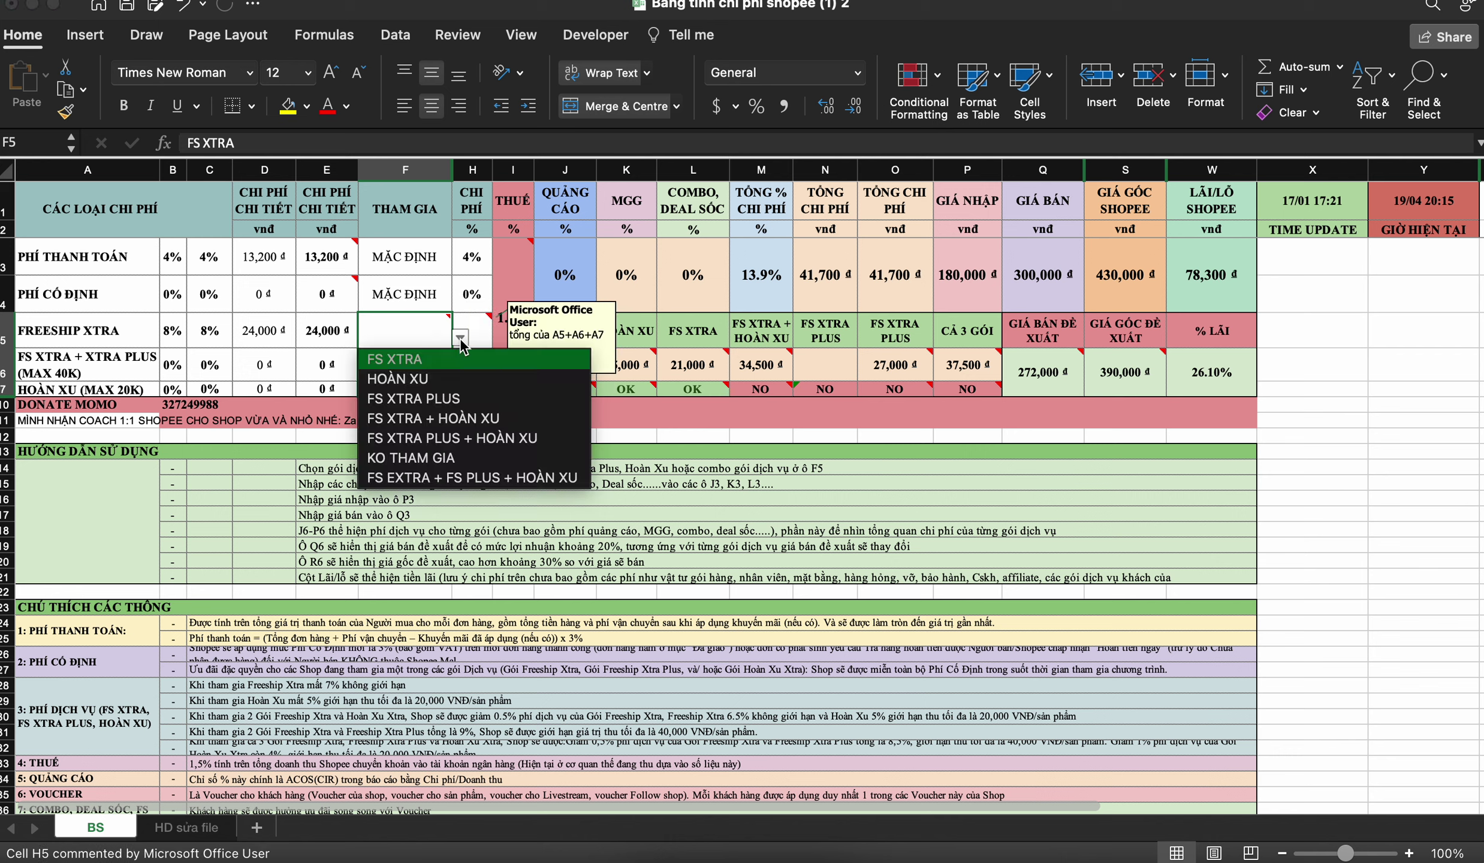
click(468, 384)
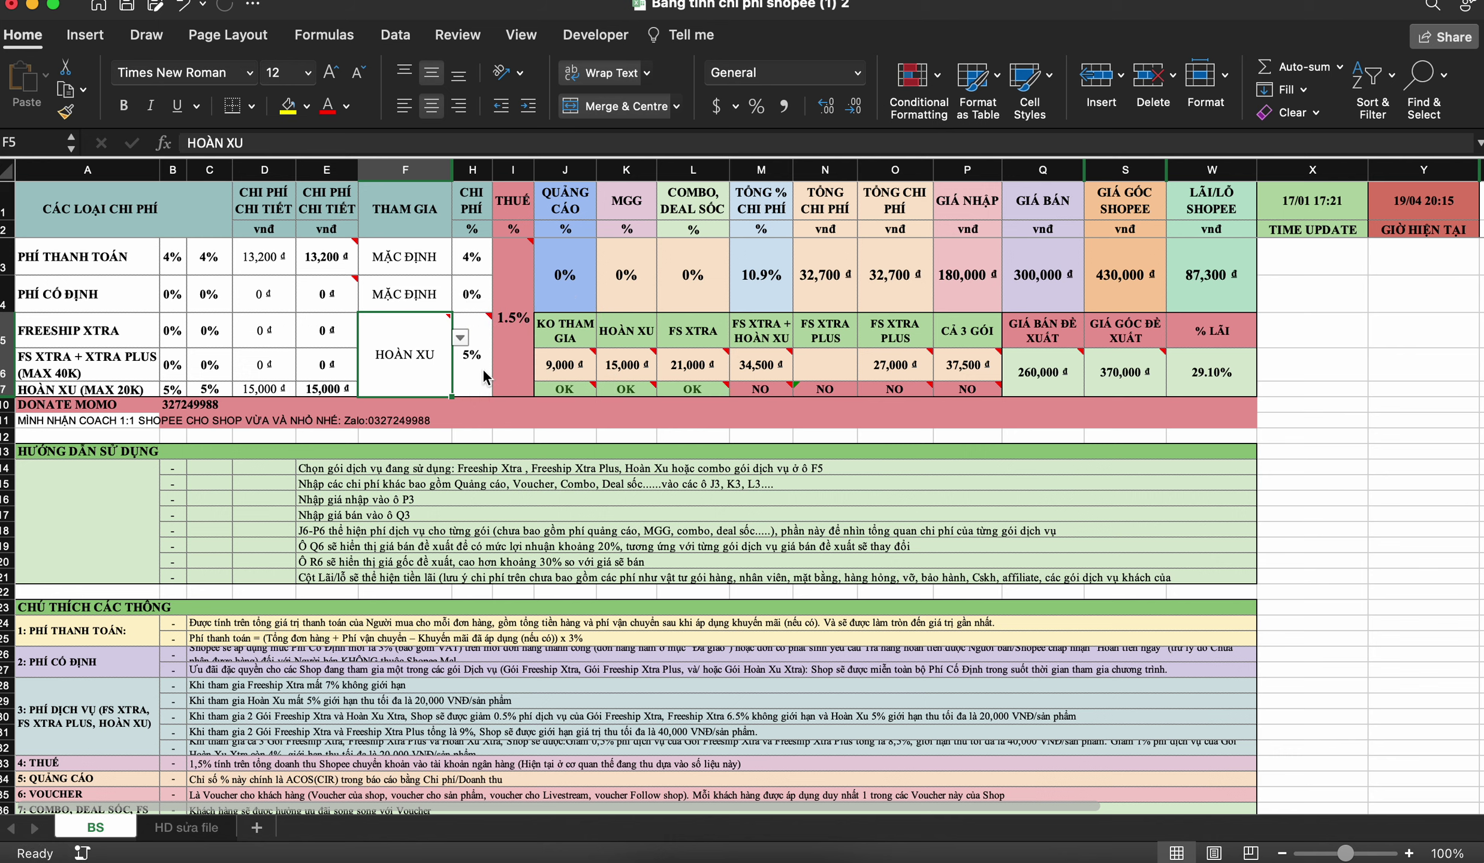
click(461, 340)
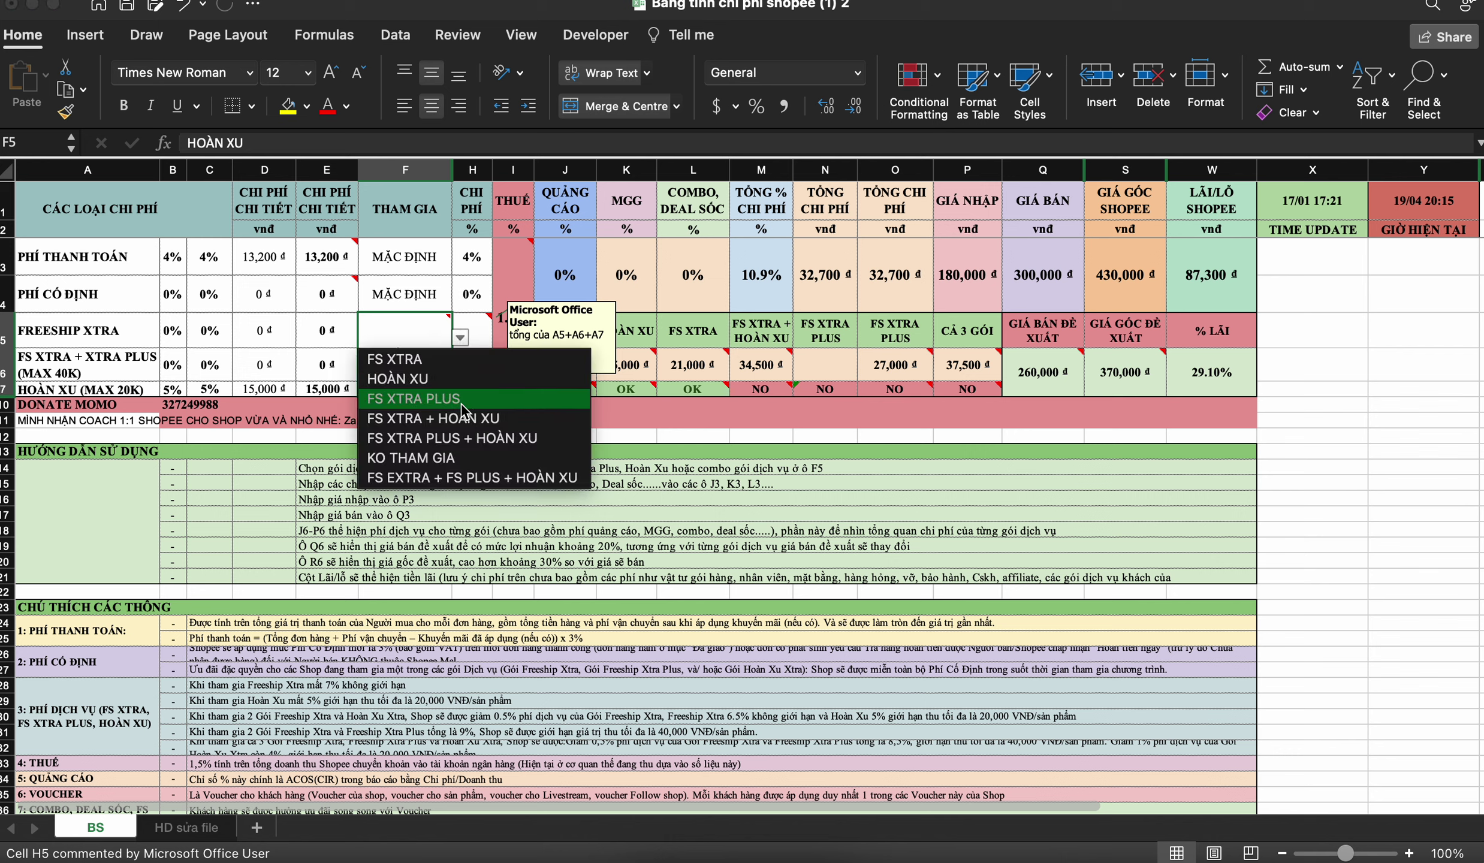
click(414, 458)
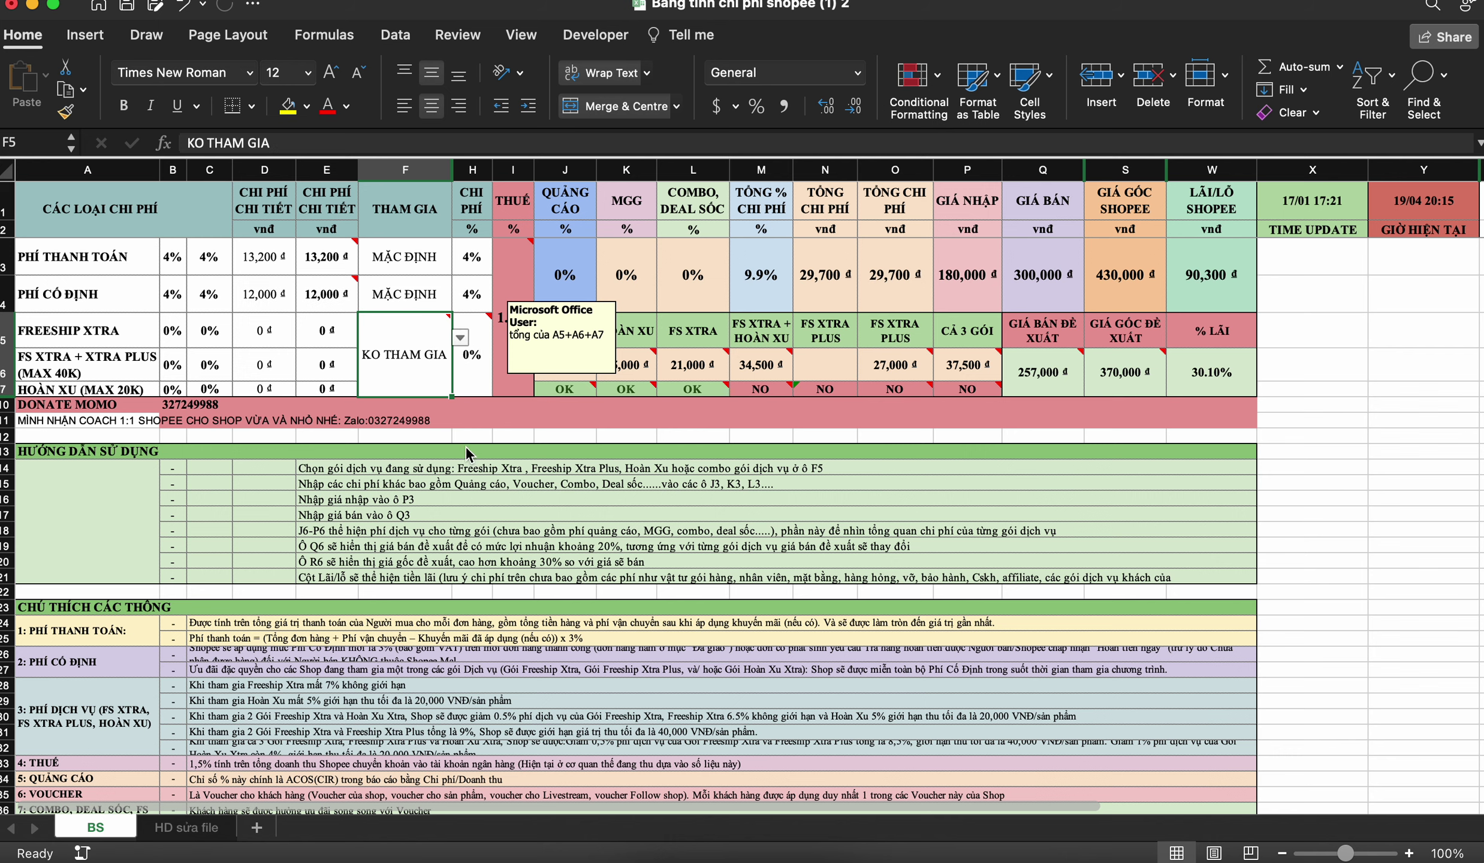
click(467, 336)
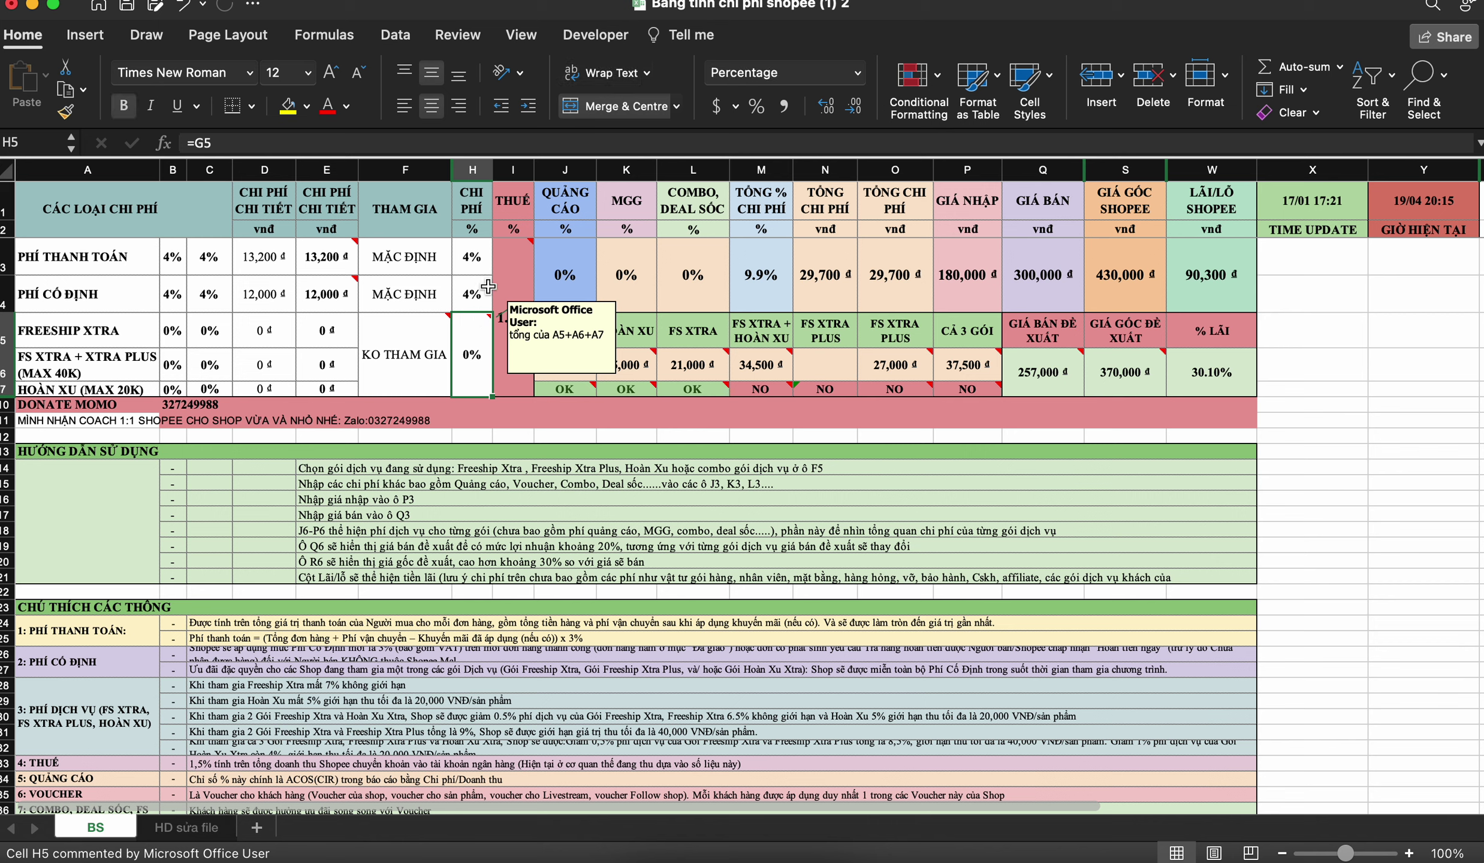
Step: Set the service package in F5 to HOÀN XU and review the service-fee percentage in H5
click(437, 336)
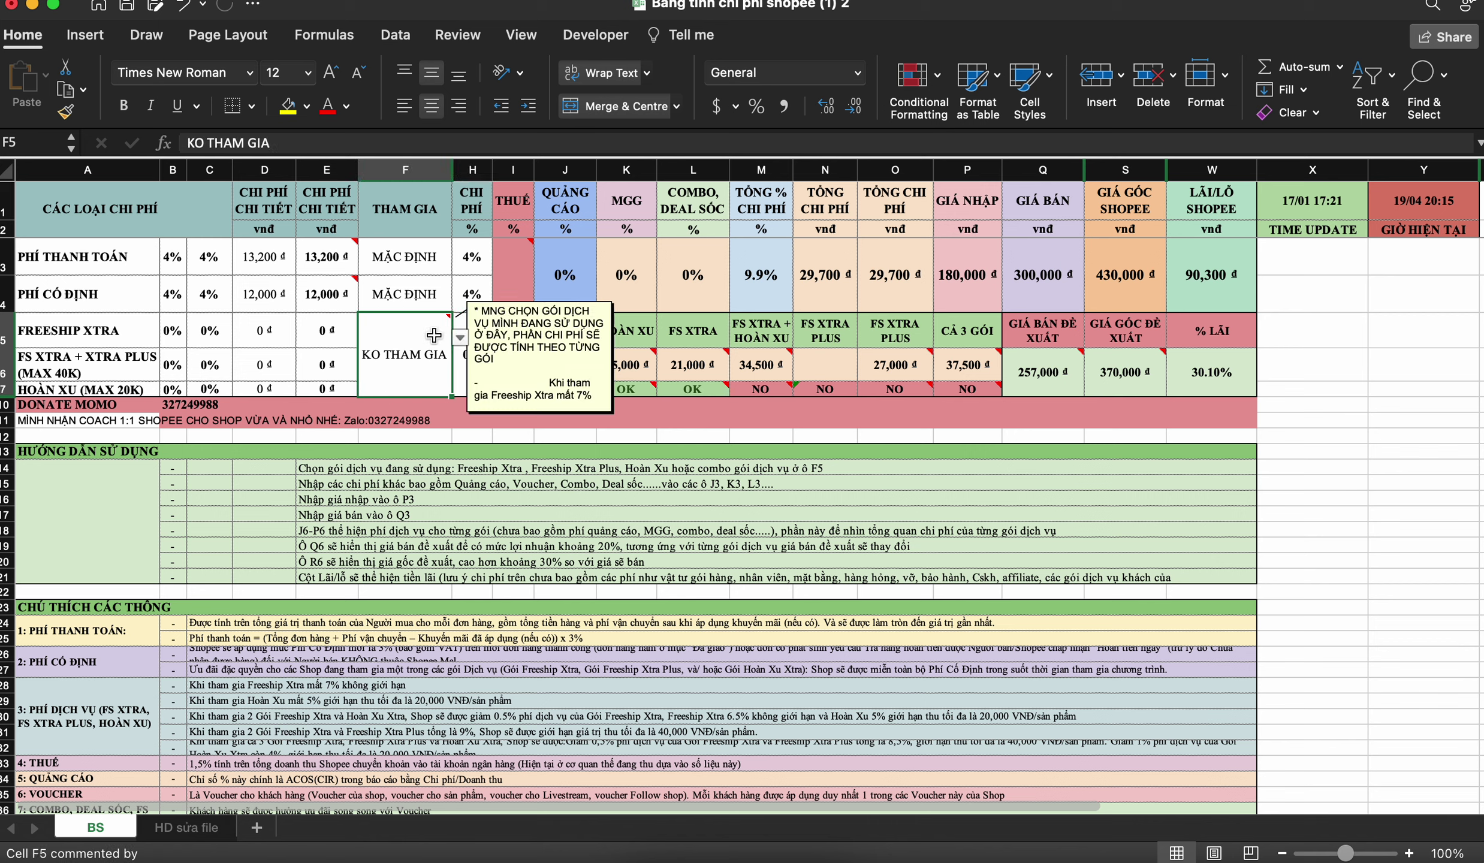
click(460, 337)
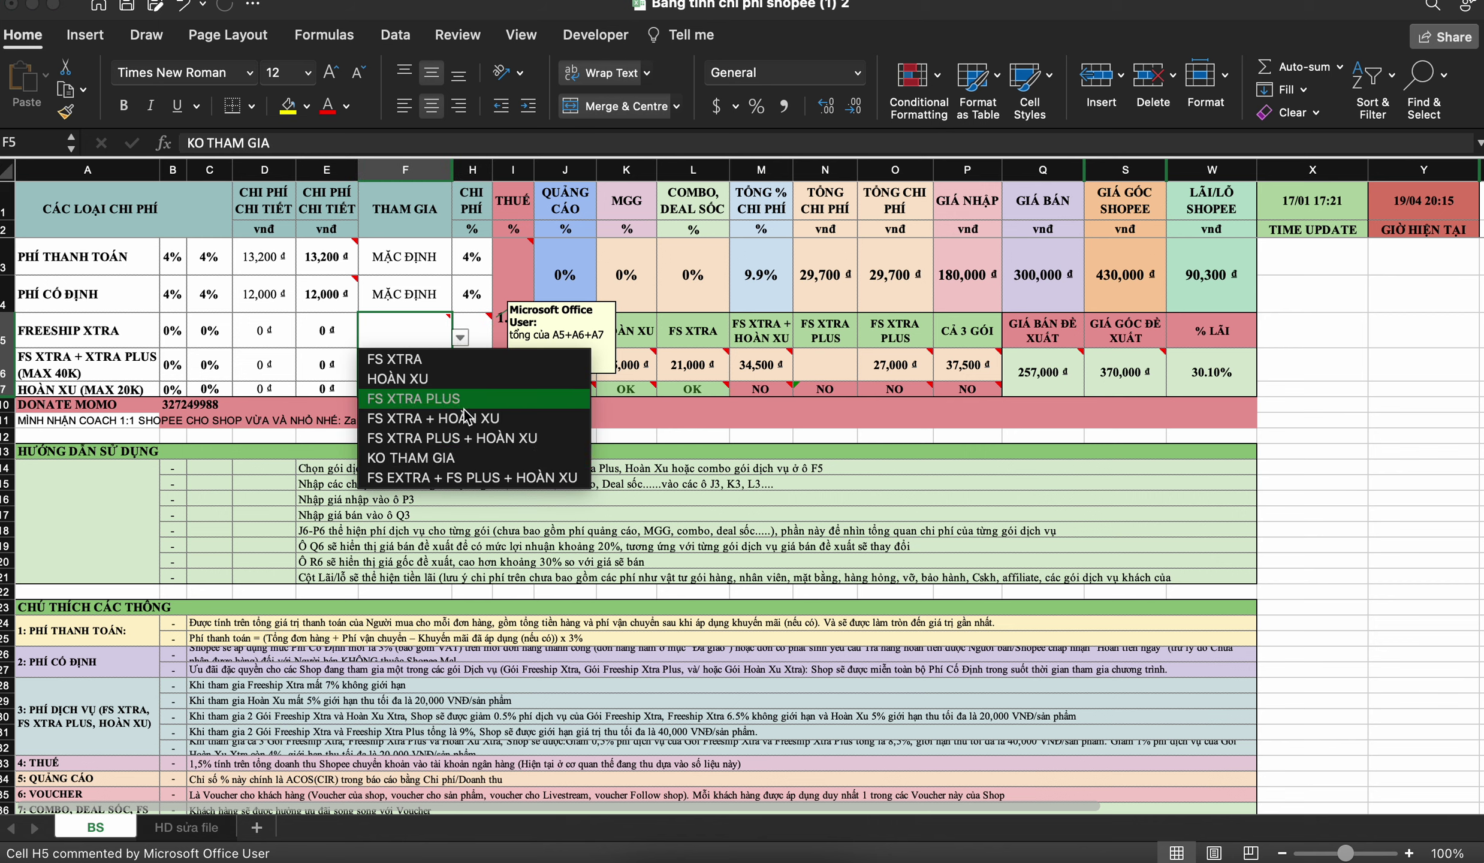
click(461, 379)
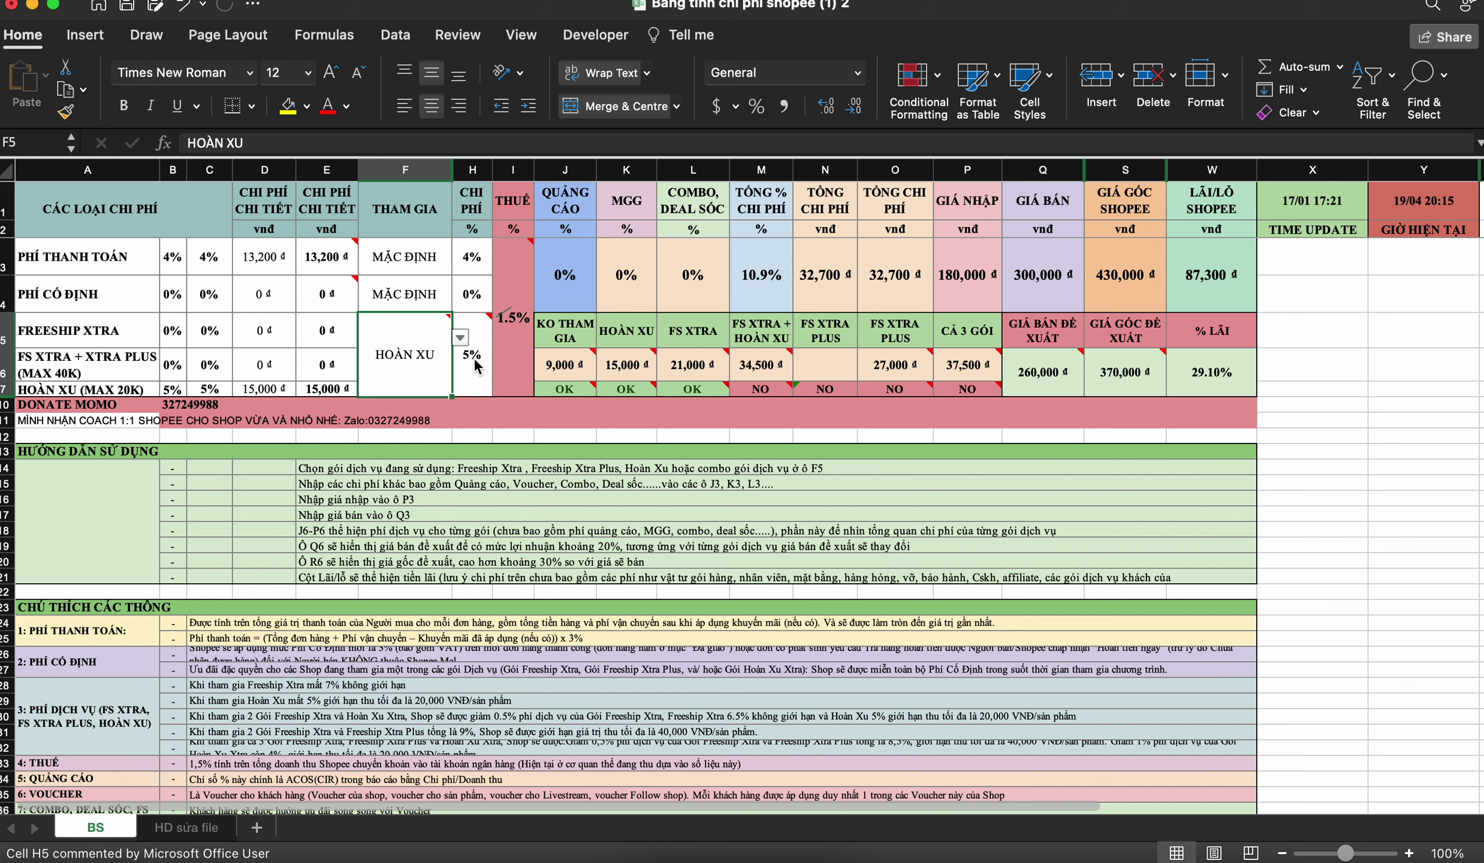
click(472, 354)
mouse_move(463, 370)
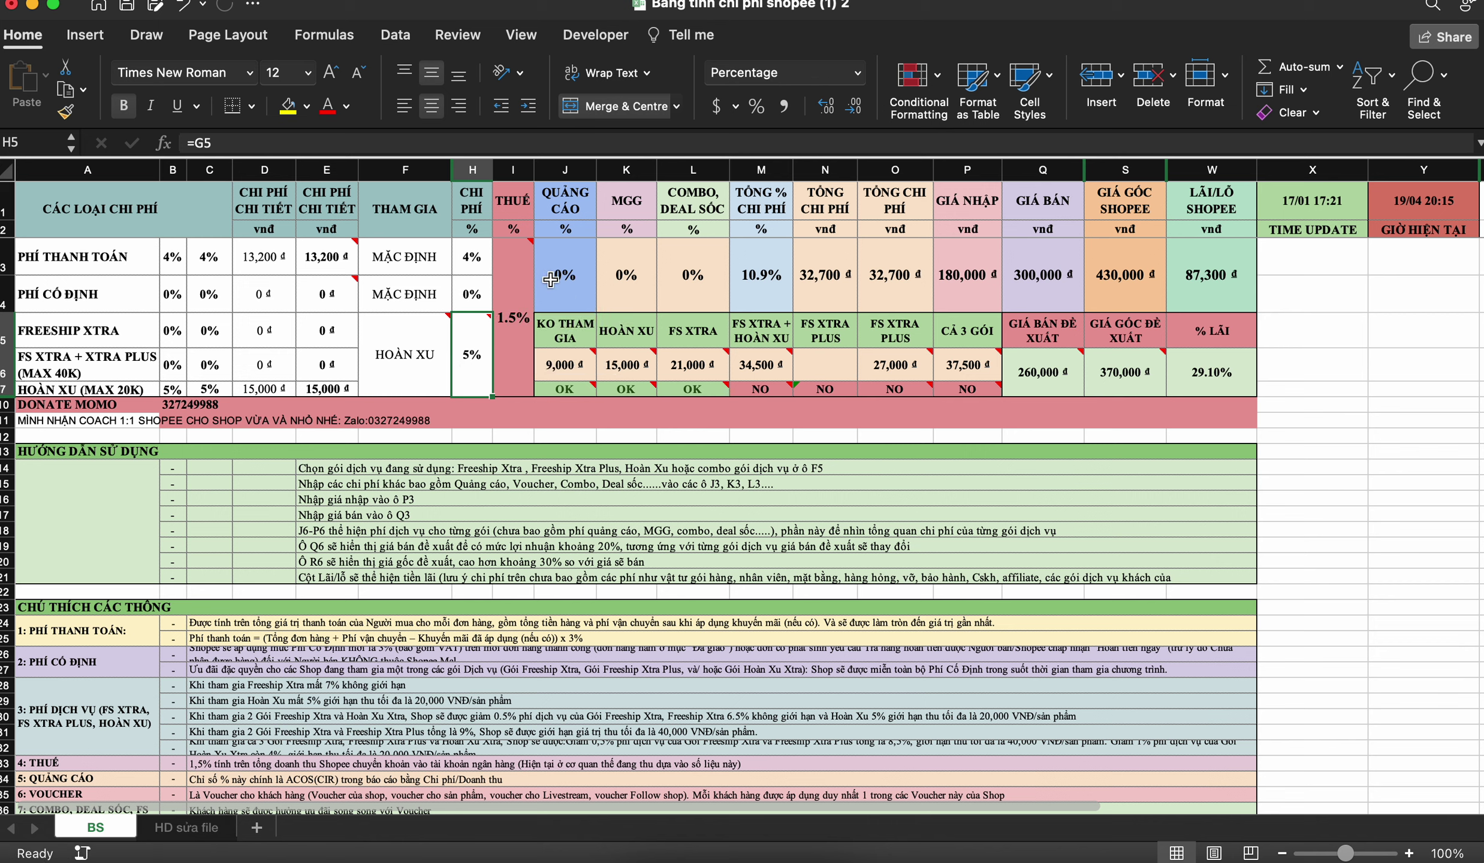
click(514, 336)
click(482, 373)
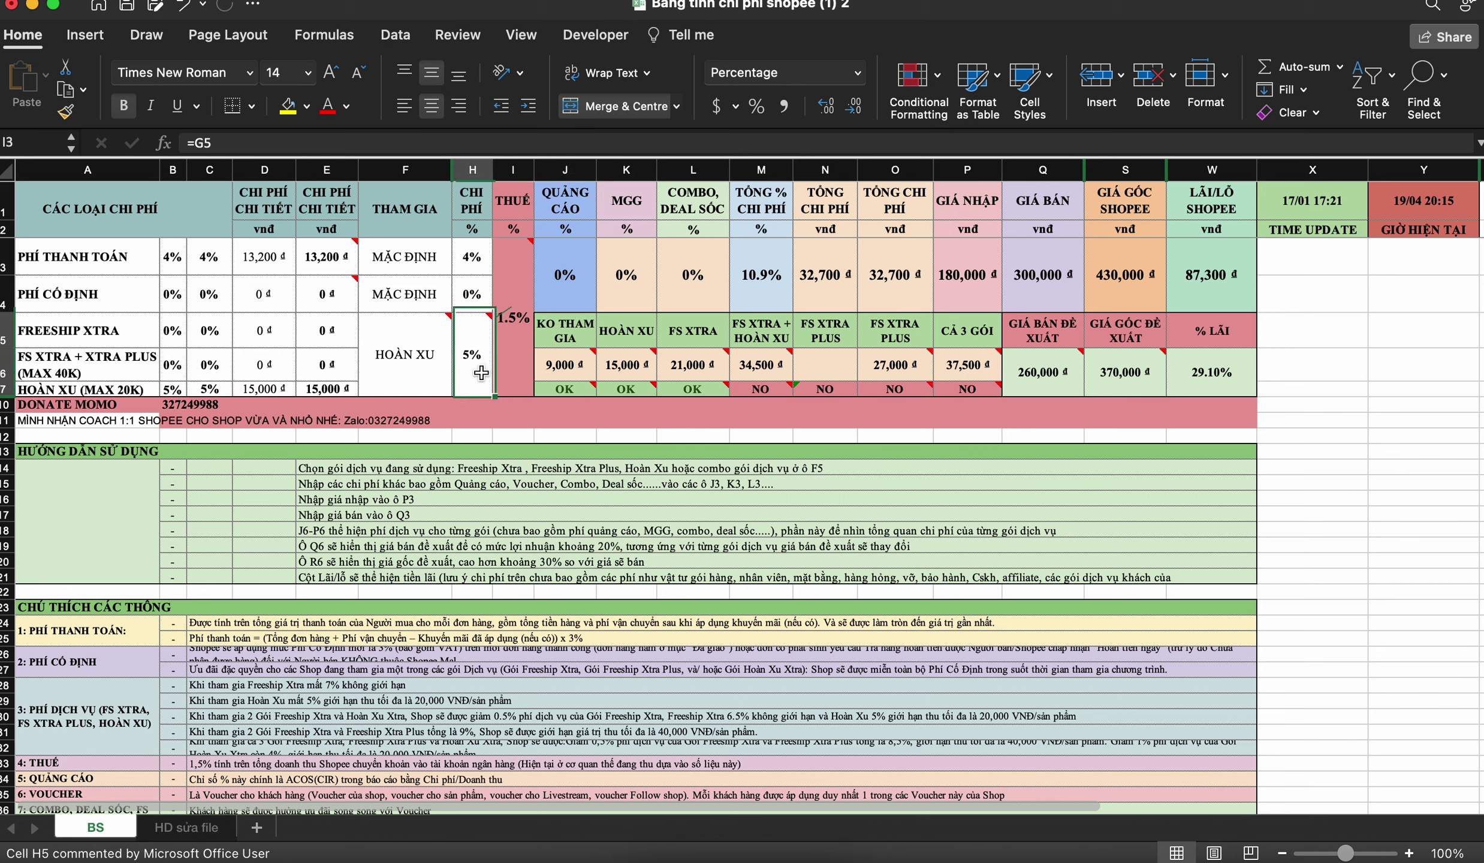
Step: Review the service-fee percentage in H5, the package in F5, the tax rate in I3 and the total cost percentage in M3
click(502, 374)
click(475, 374)
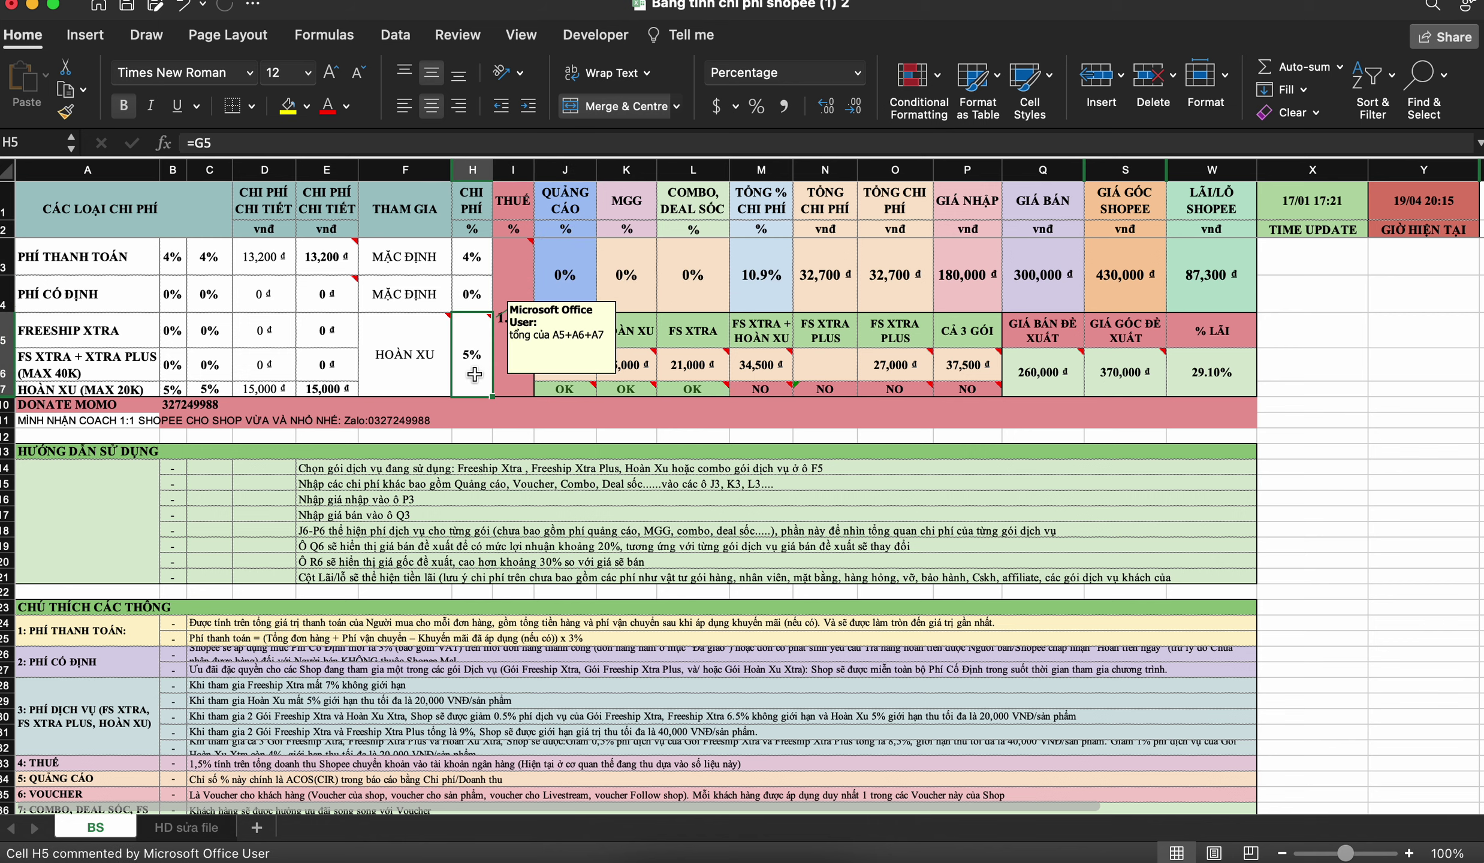
click(408, 358)
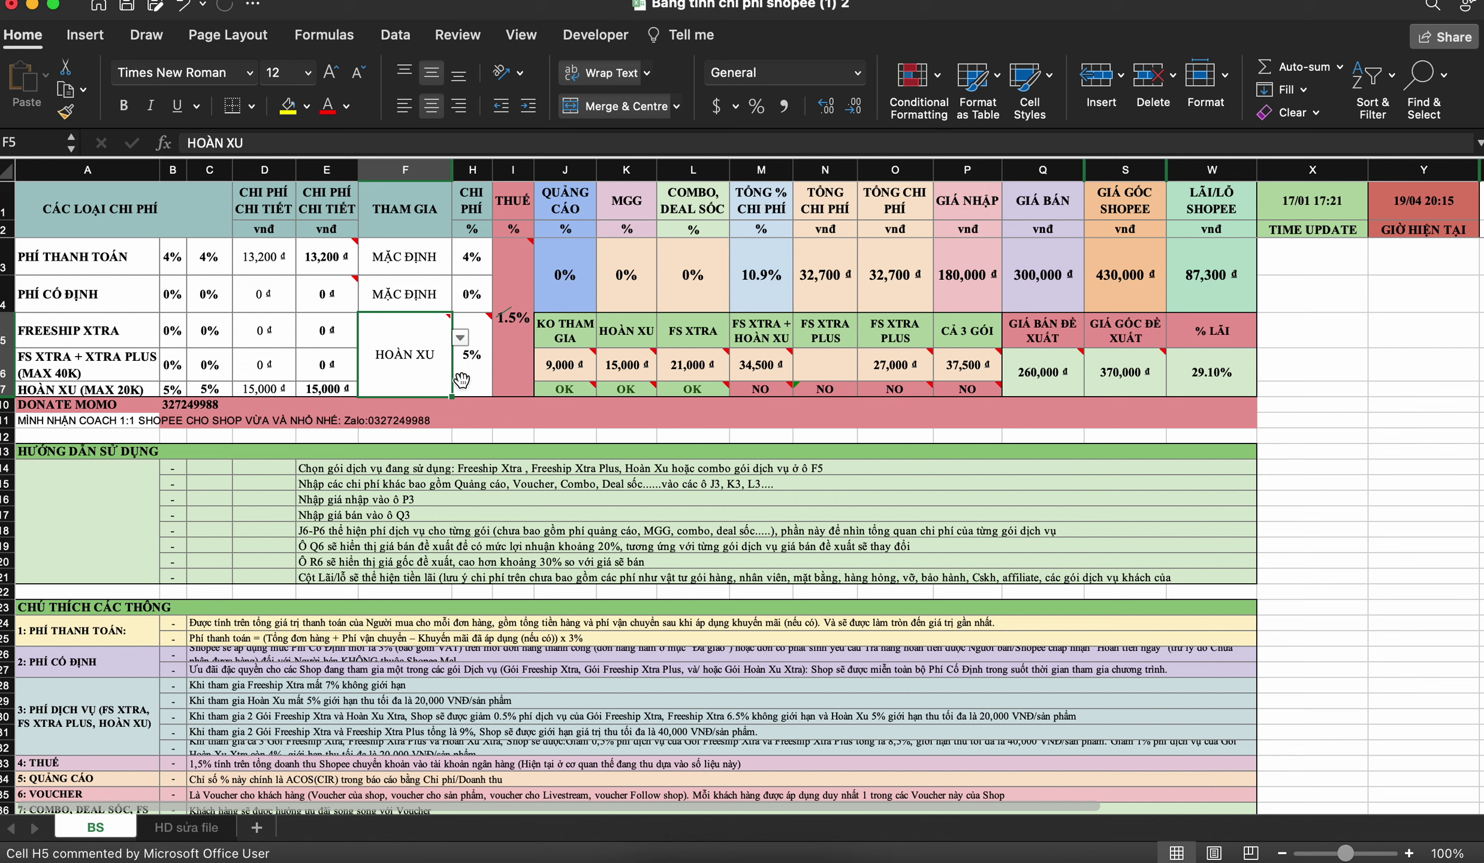
click(472, 373)
click(510, 268)
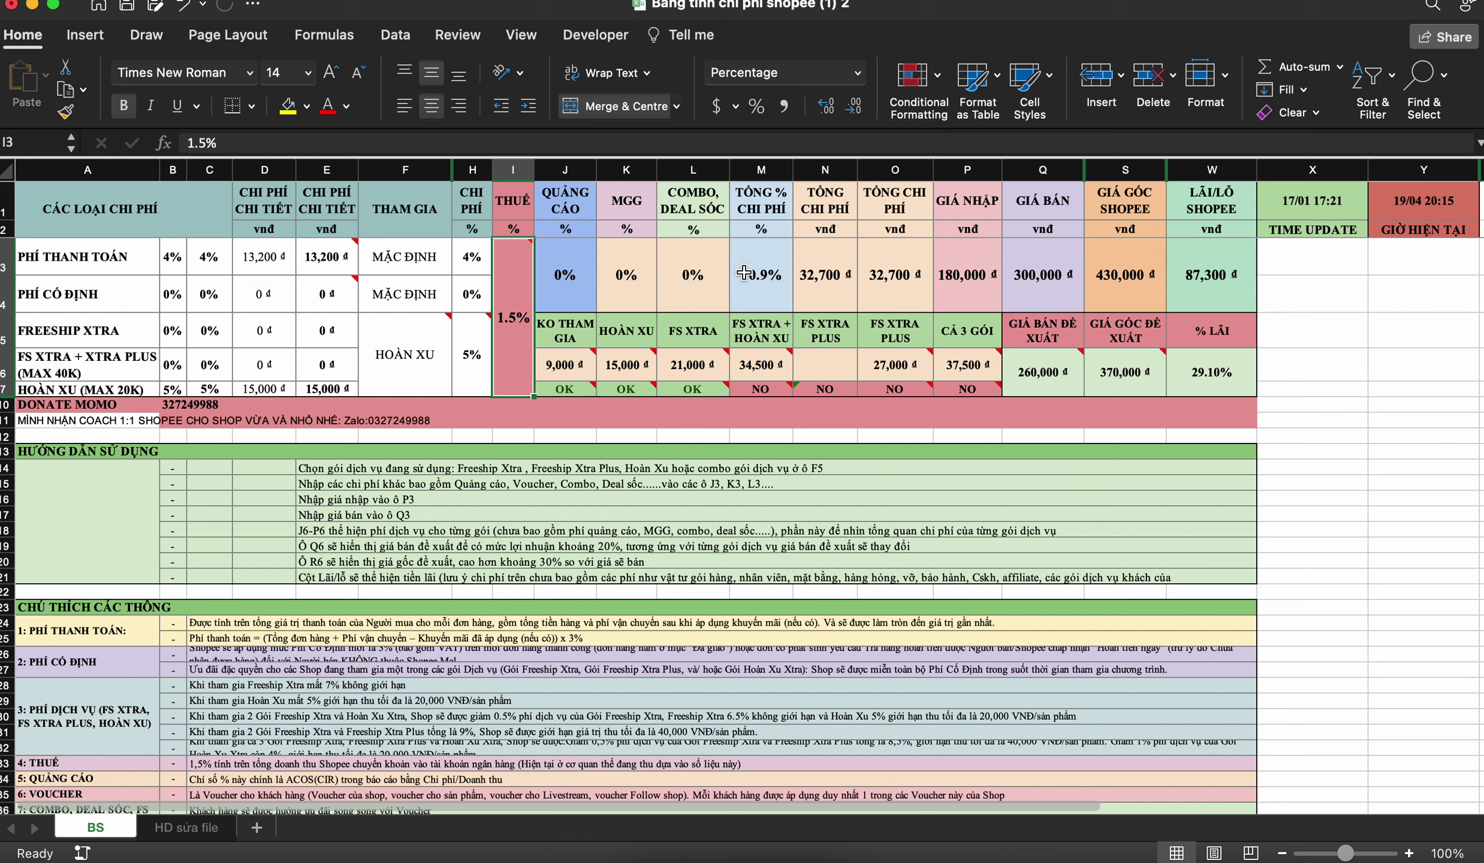
click(745, 273)
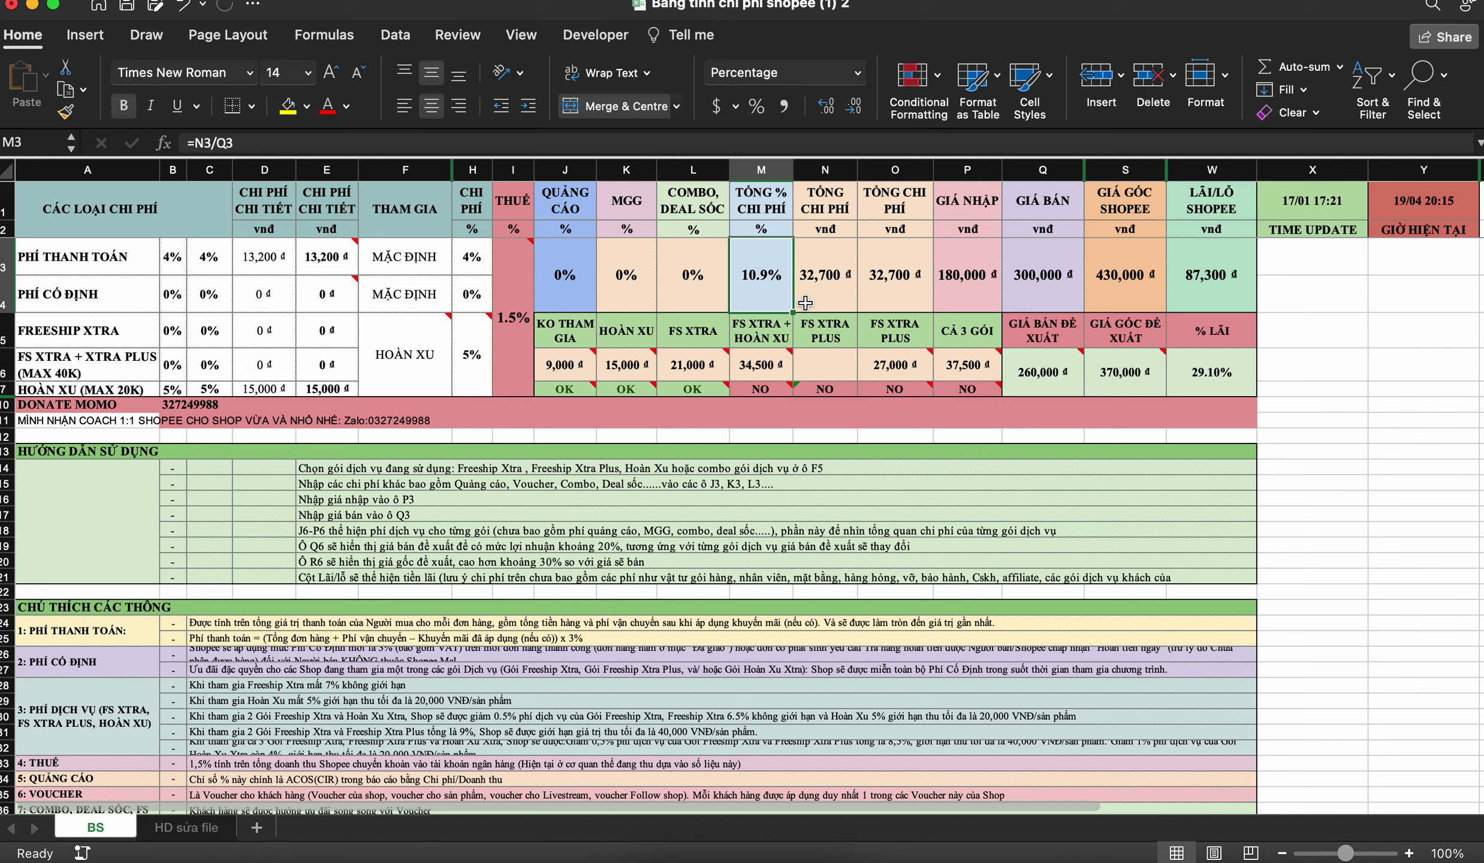
Step: Set the advertising cost in J3 to 10% and check the total cost percentage in M3 and total cost in N3
click(692, 275)
click(628, 291)
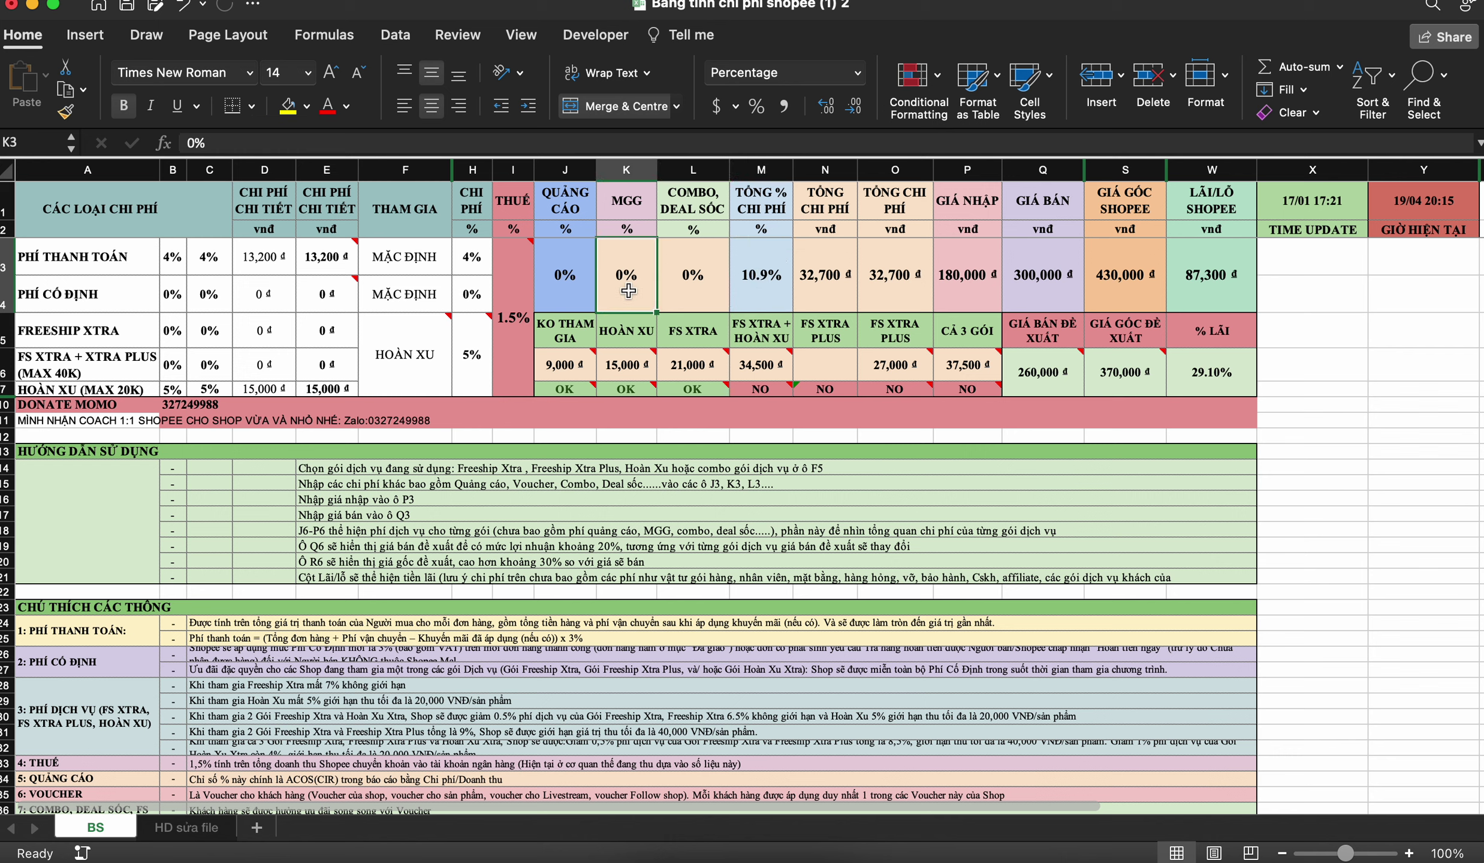
click(571, 275)
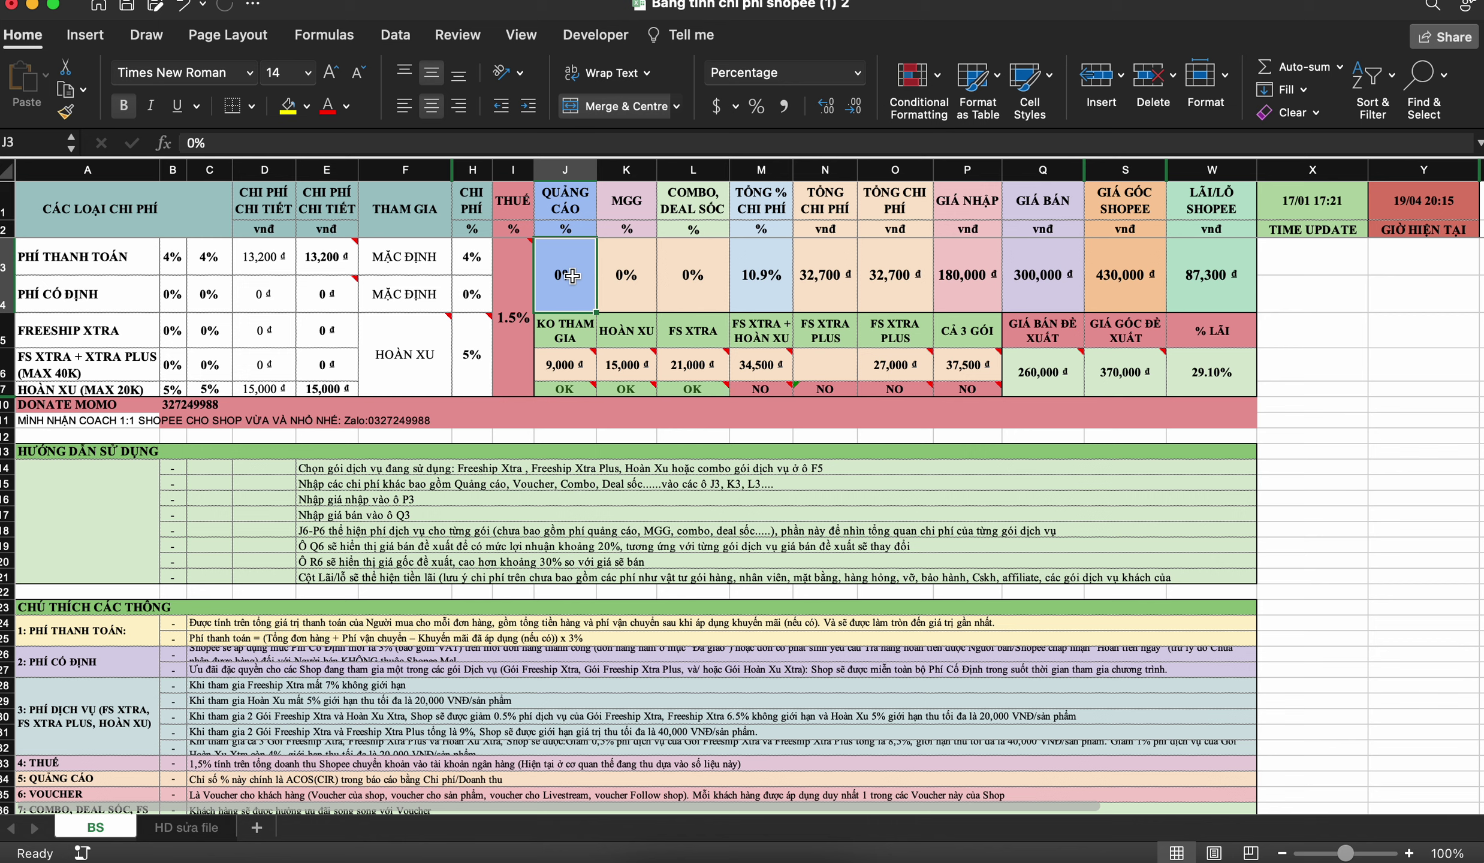
text(10)
key(Return)
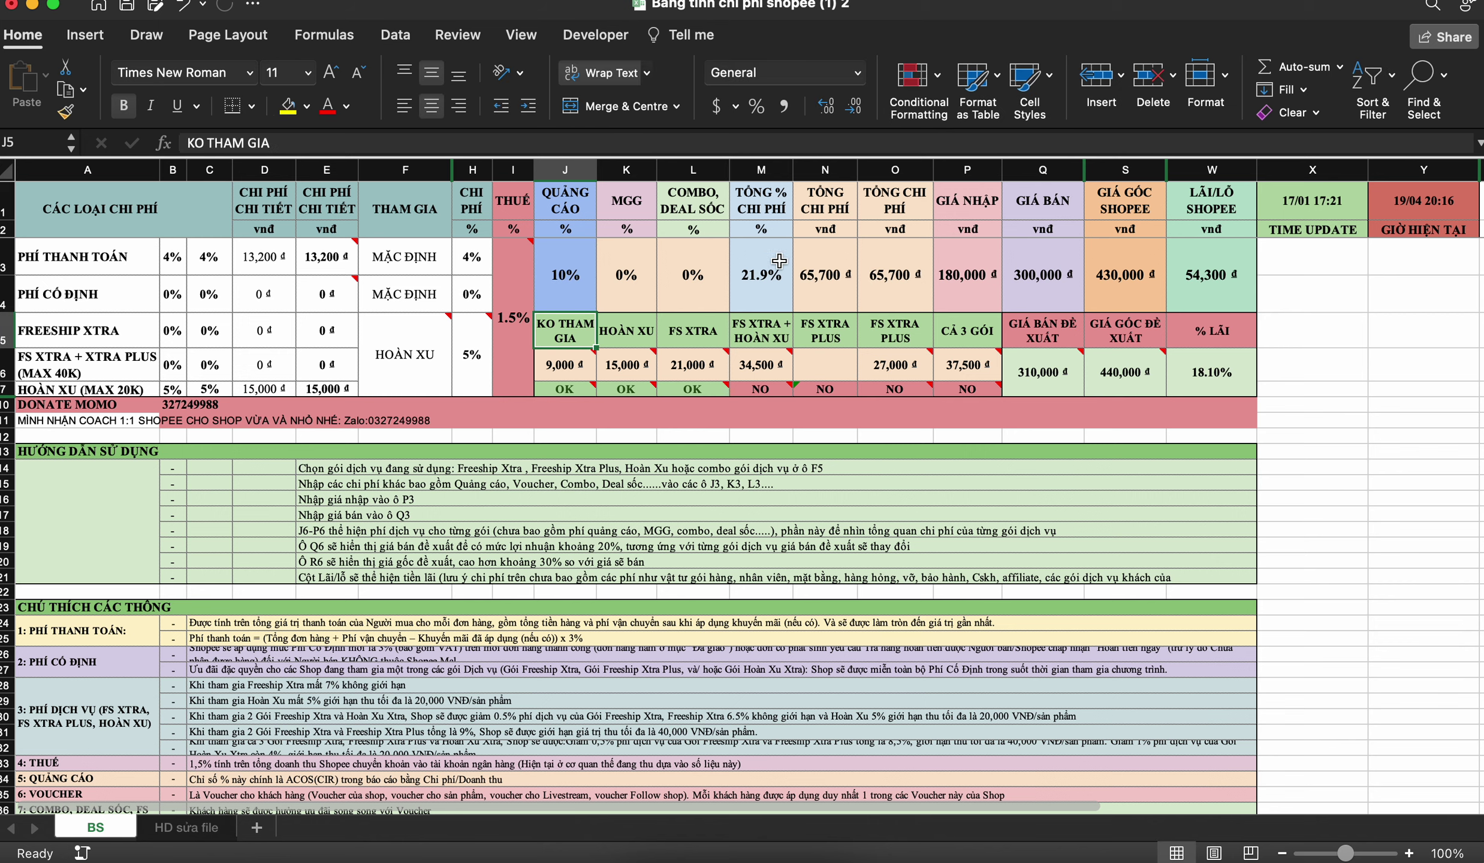
click(762, 275)
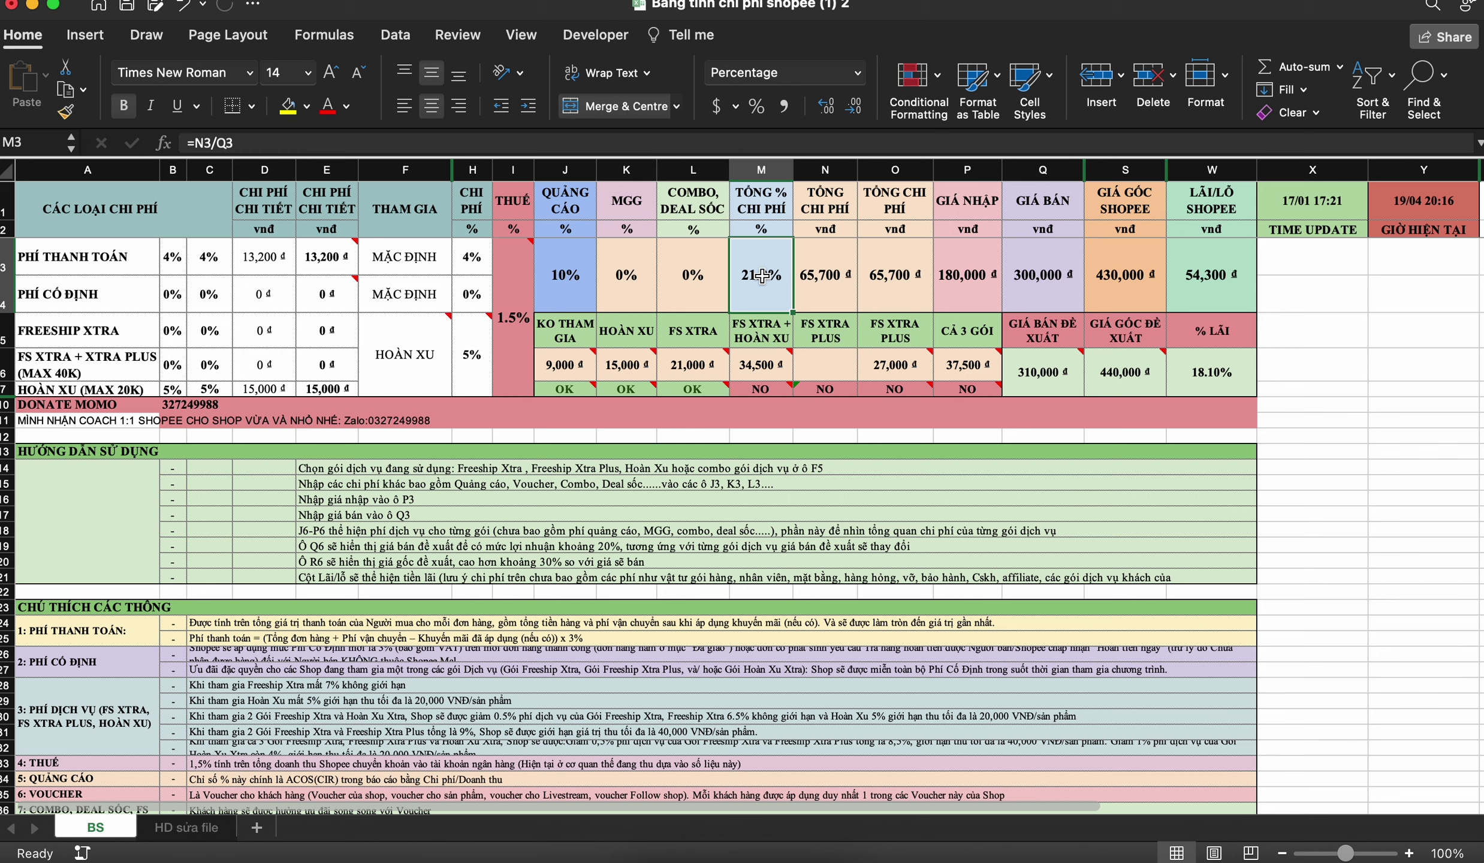
click(823, 275)
click(758, 285)
click(981, 262)
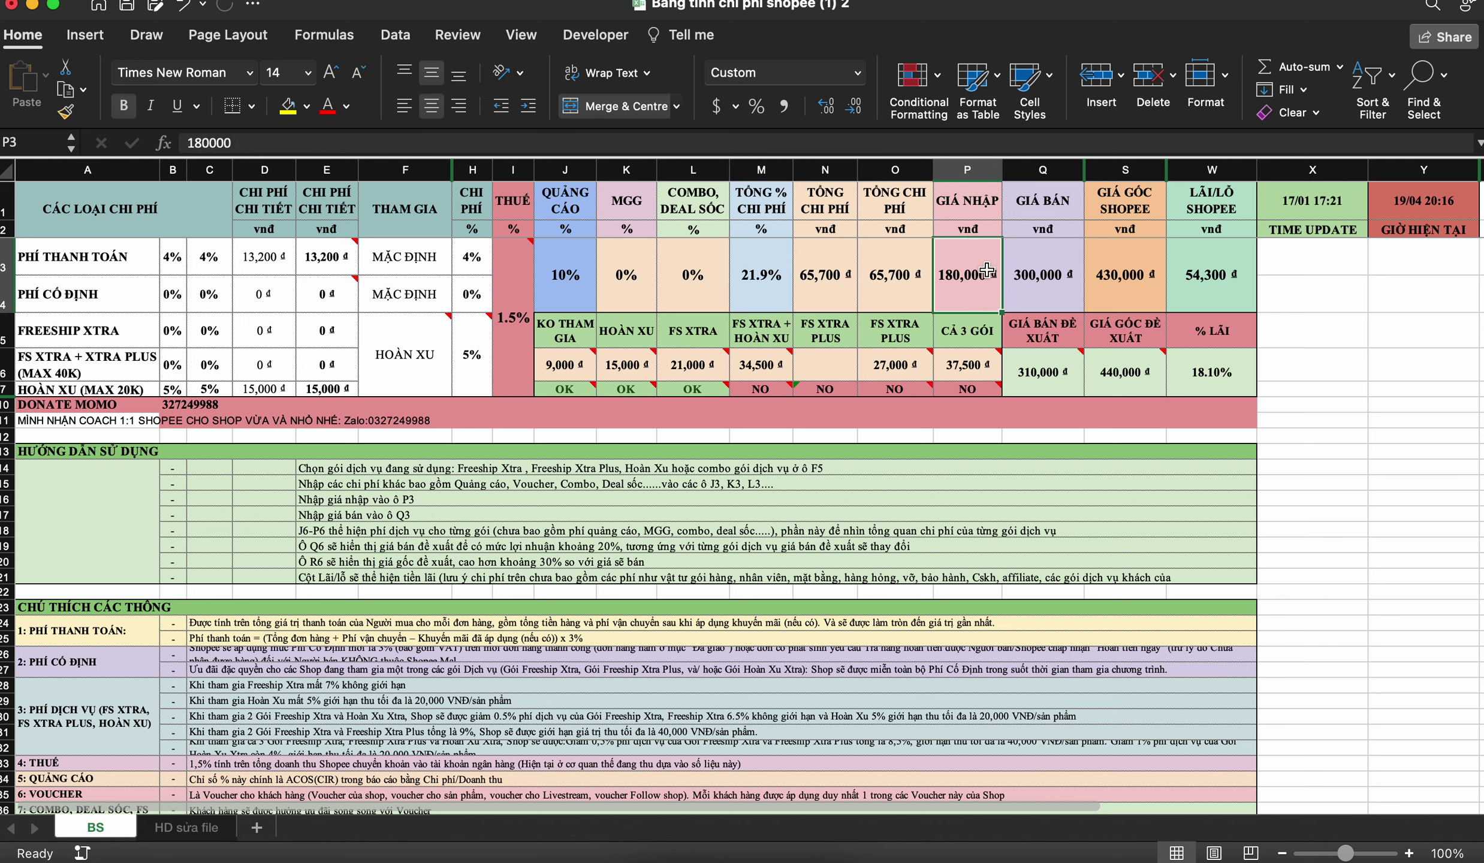
key(super+space)
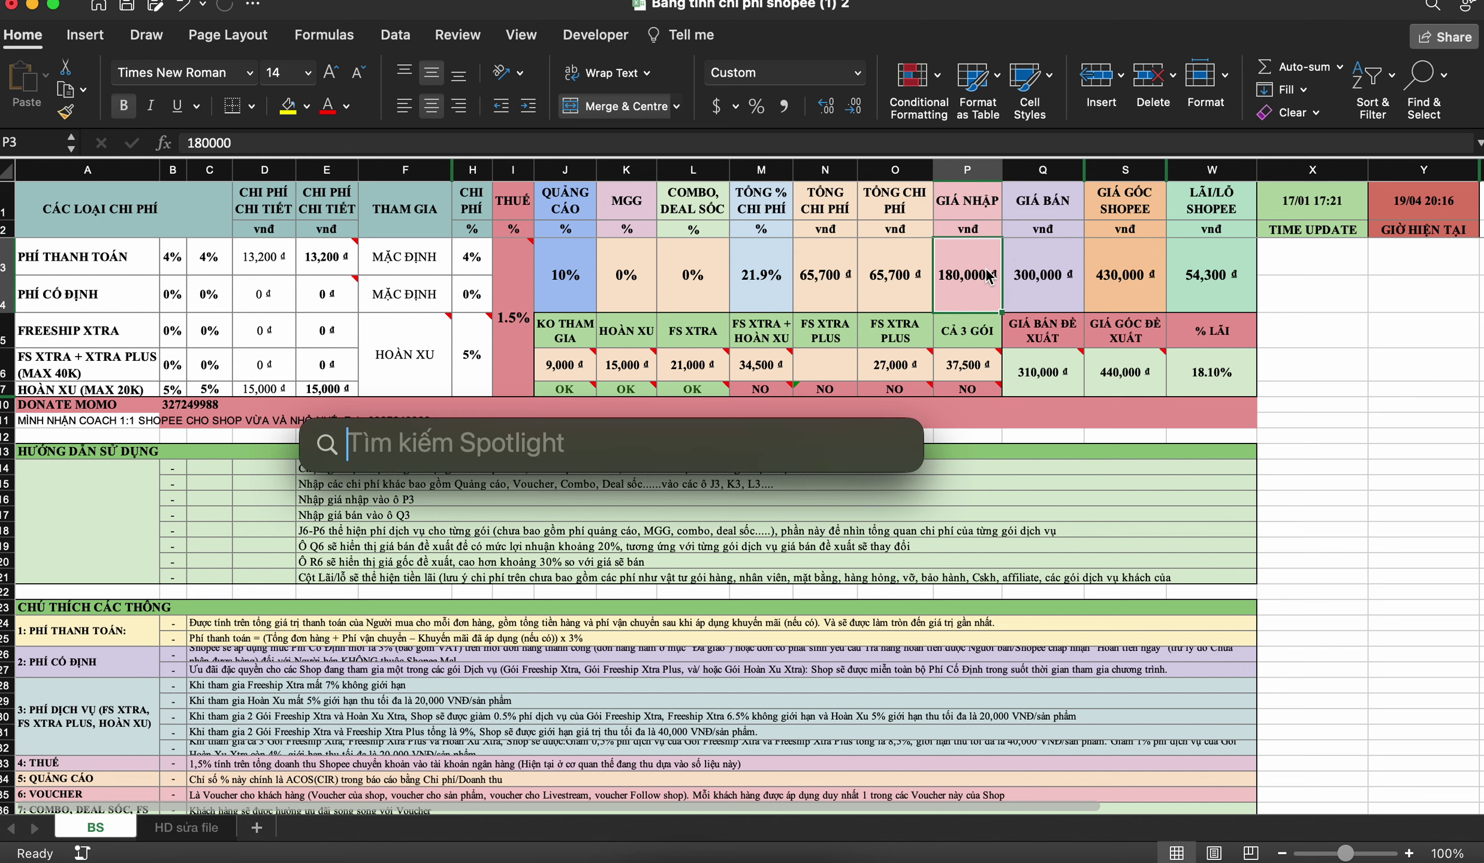
text(20)
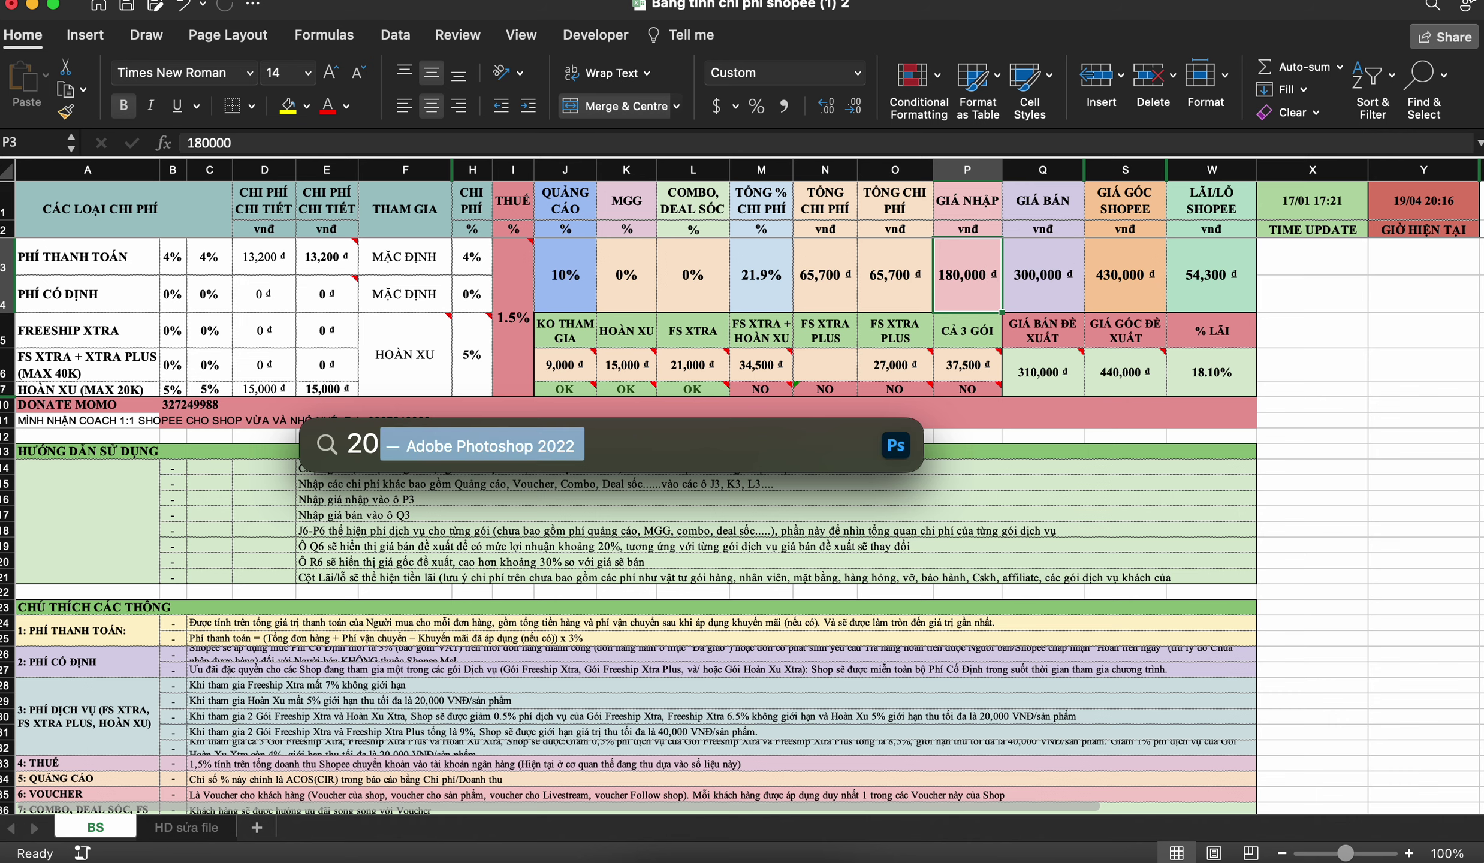
key(BackSpace)
key(BackSpace)
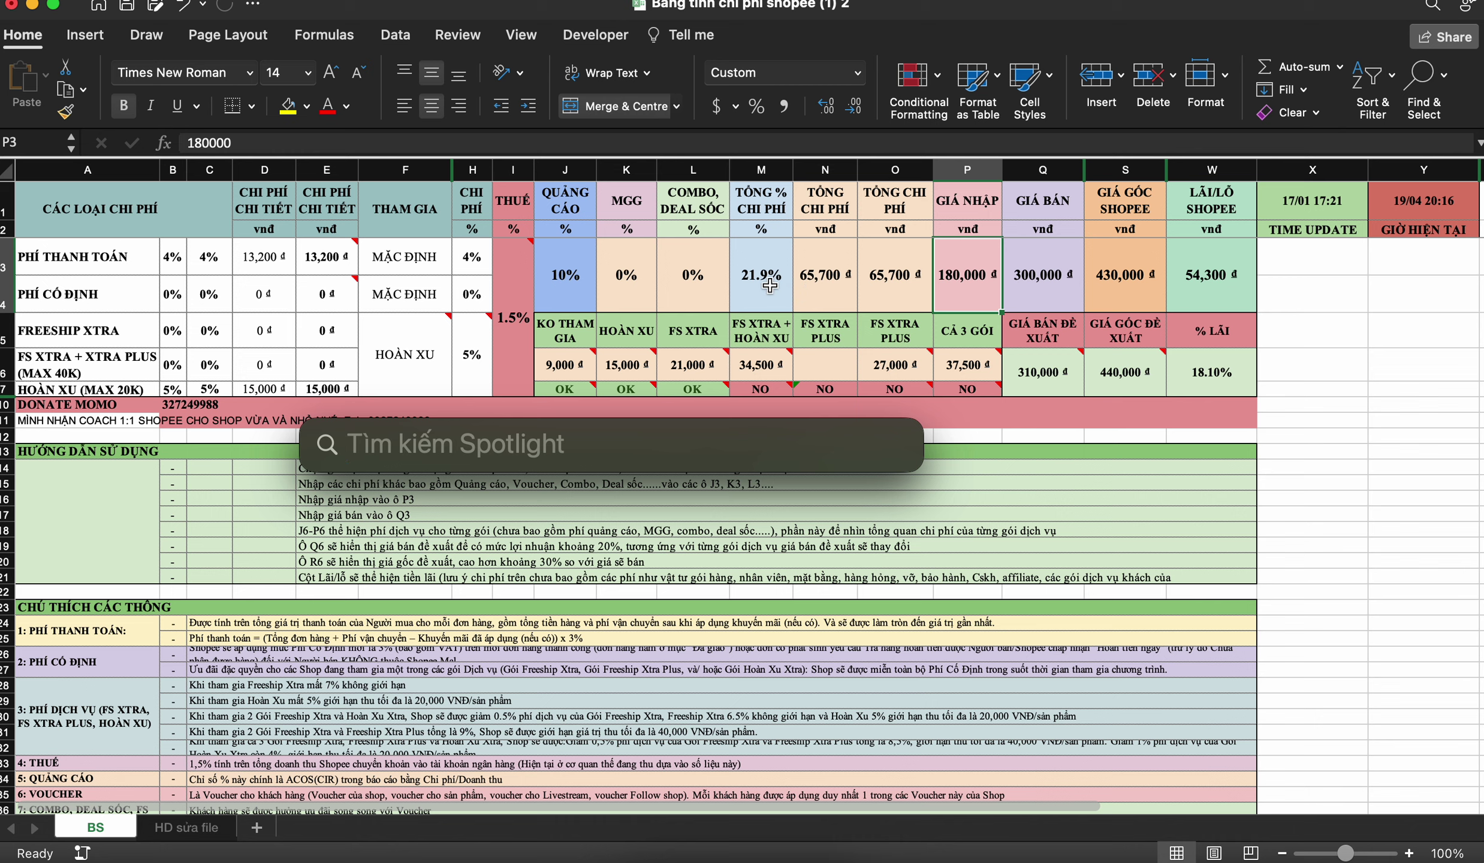
click(972, 284)
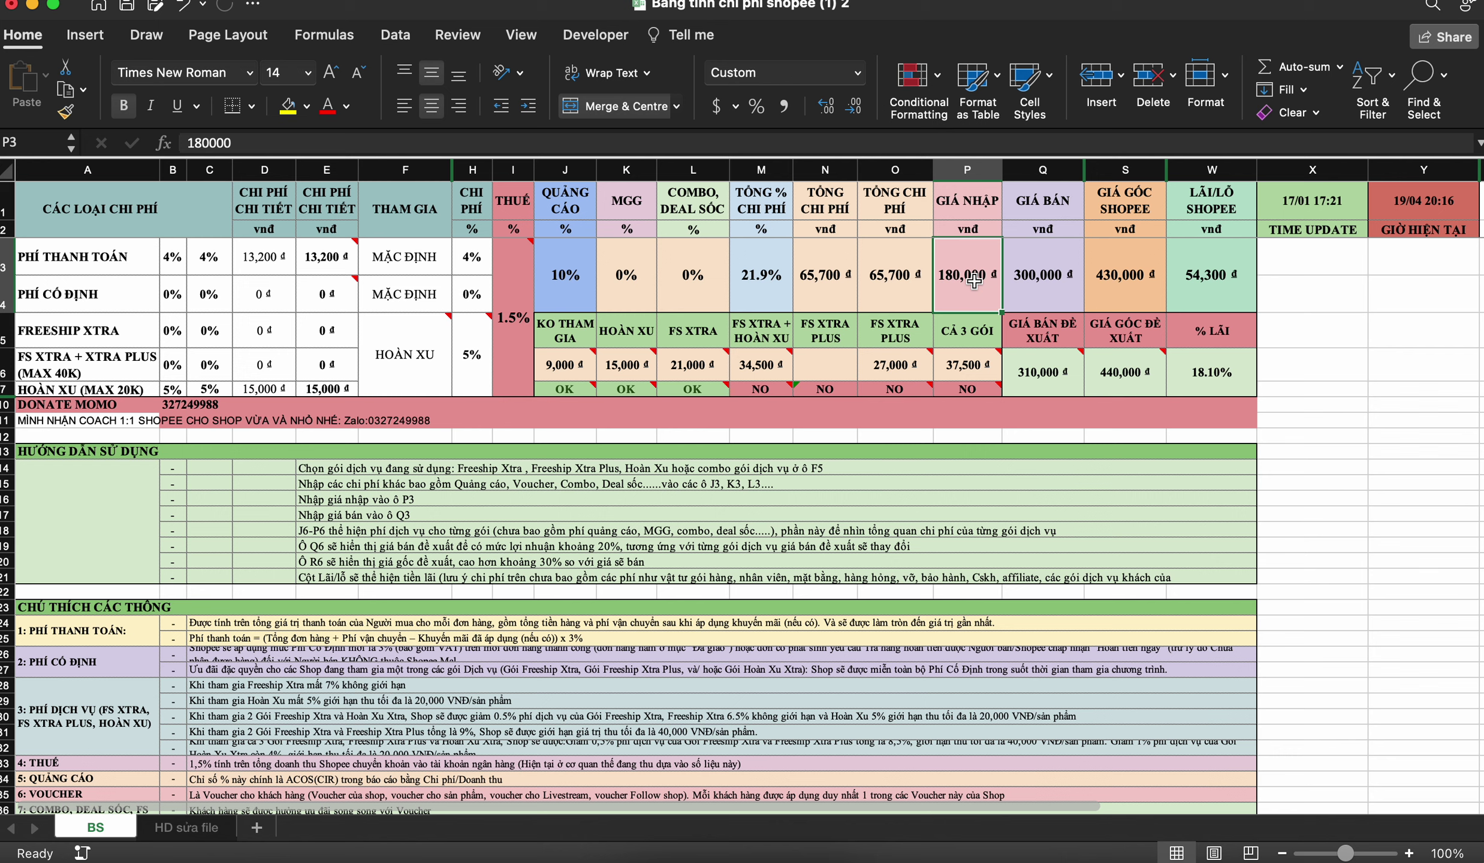
Step: Set the selling price in Q3 to 200000
click(1030, 286)
text(200000)
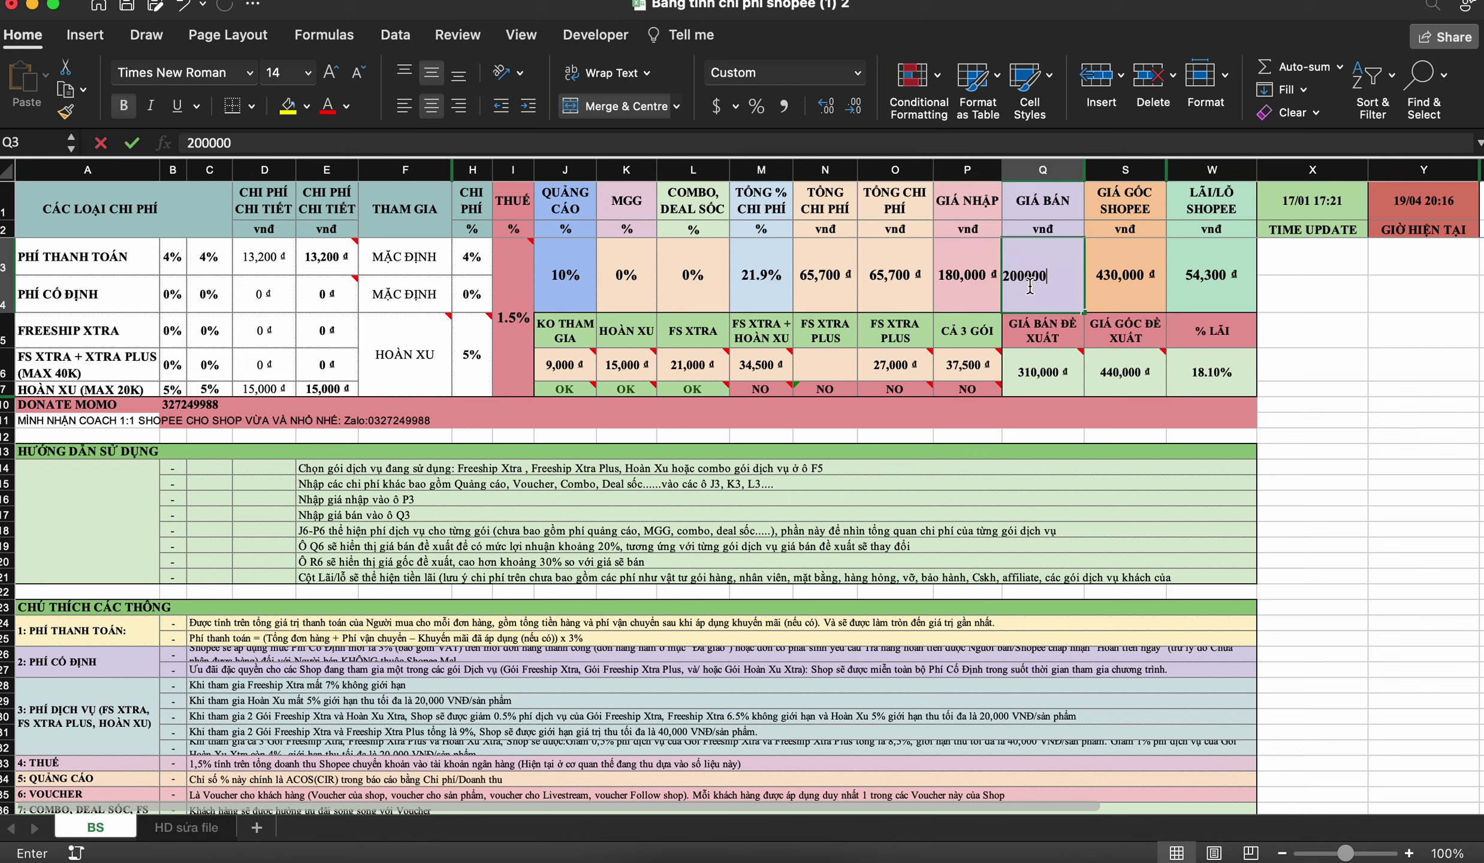
key(Return)
key(Up)
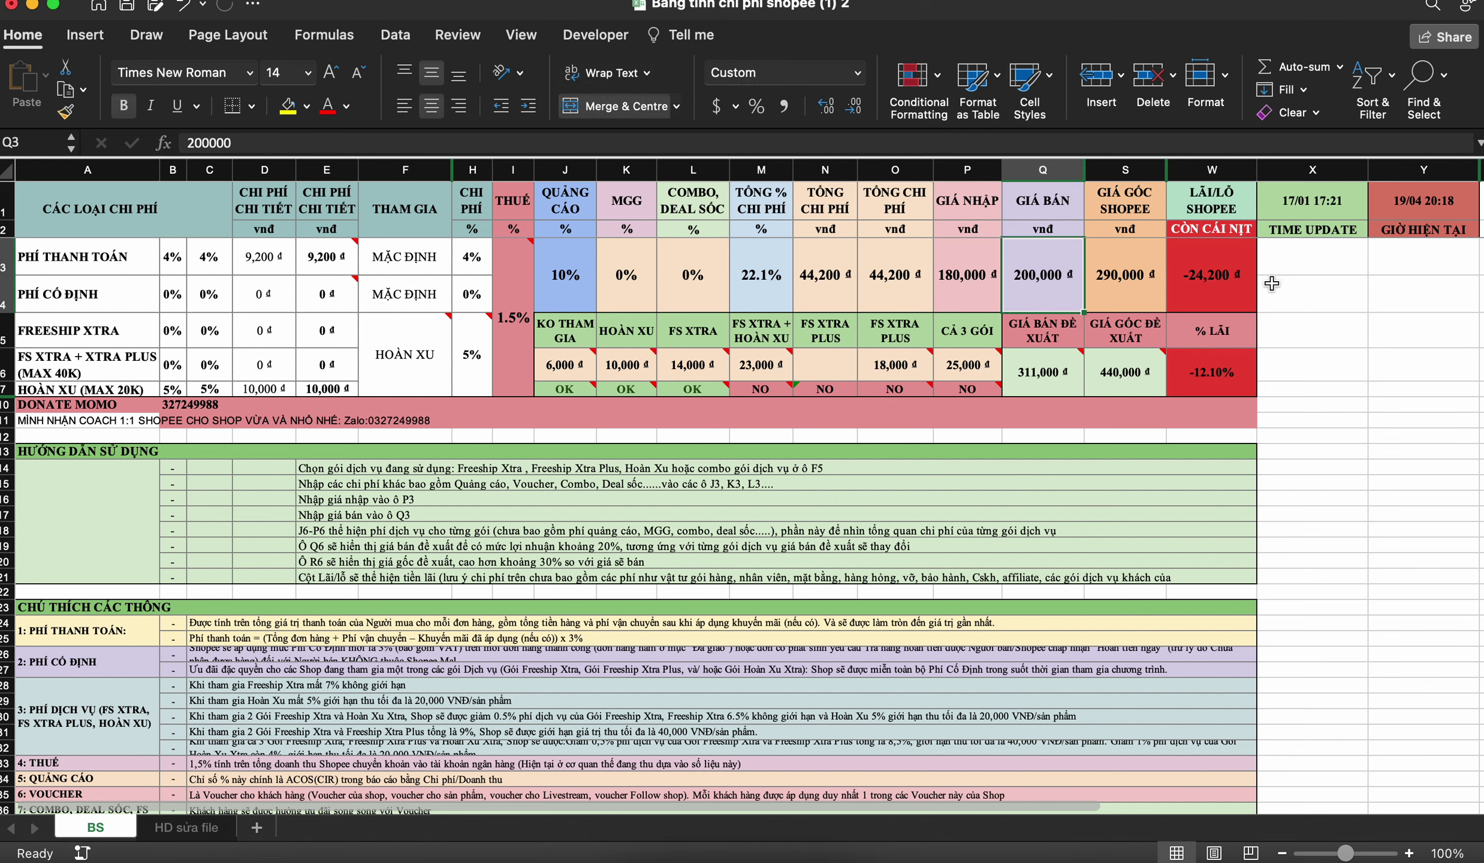
Step: Review the total costs in M3 and N3, prices in P3 and Q3, fees in A3:A4, tax in I3 and the rates in J3:L3
click(785, 277)
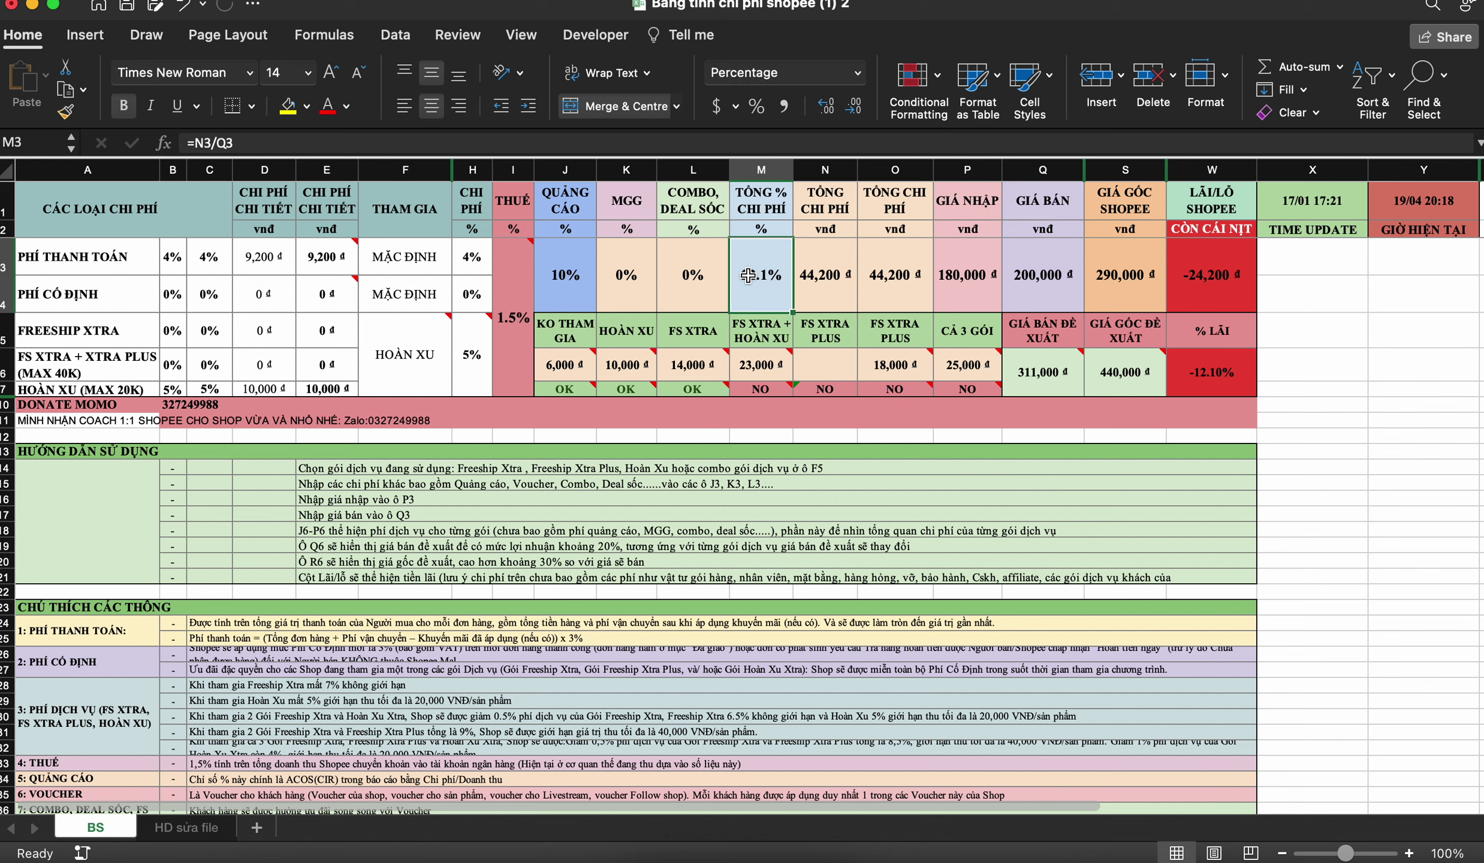
click(825, 292)
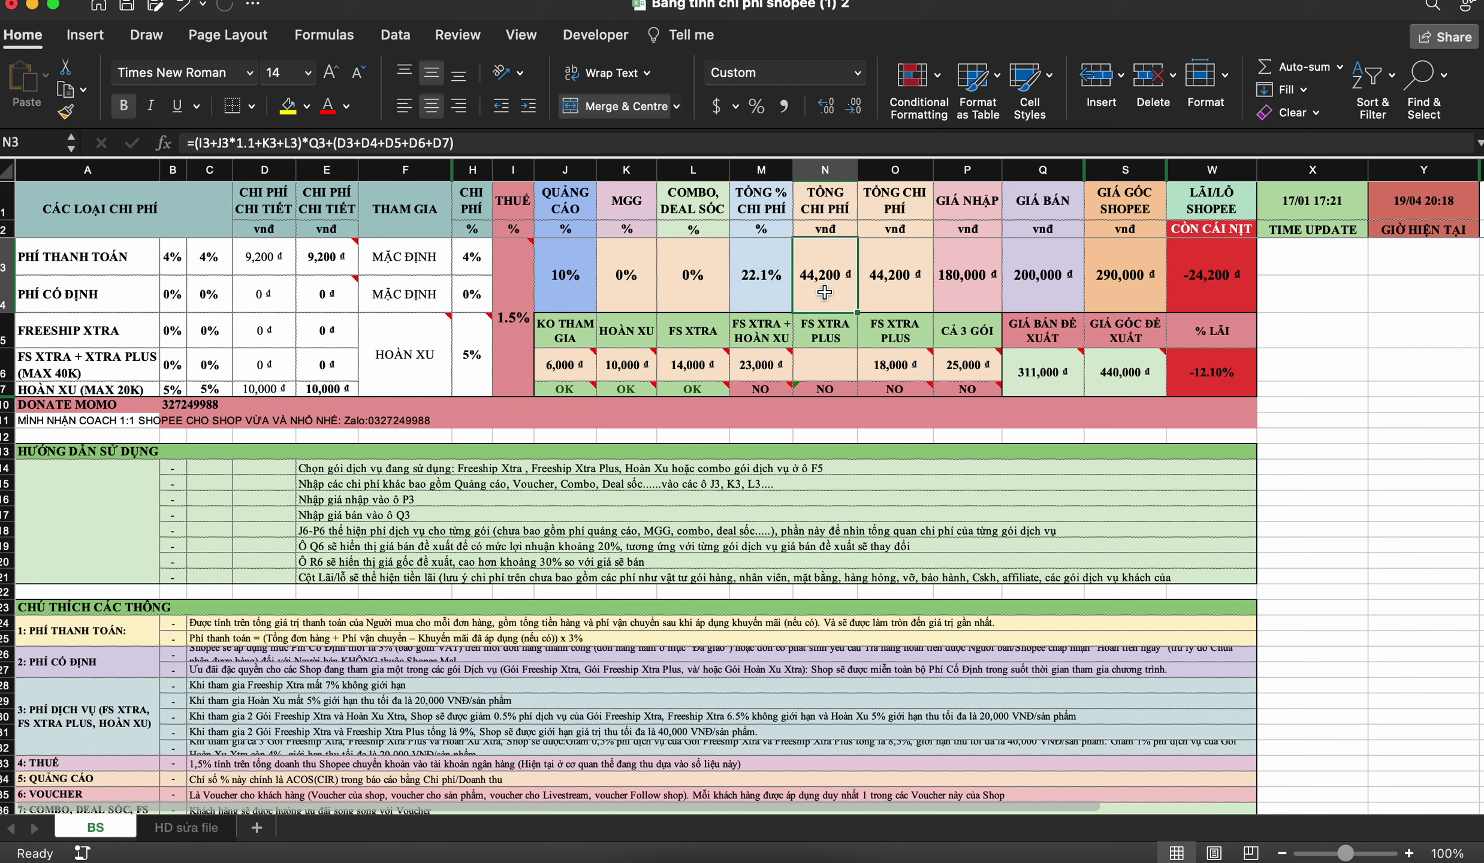
click(1043, 303)
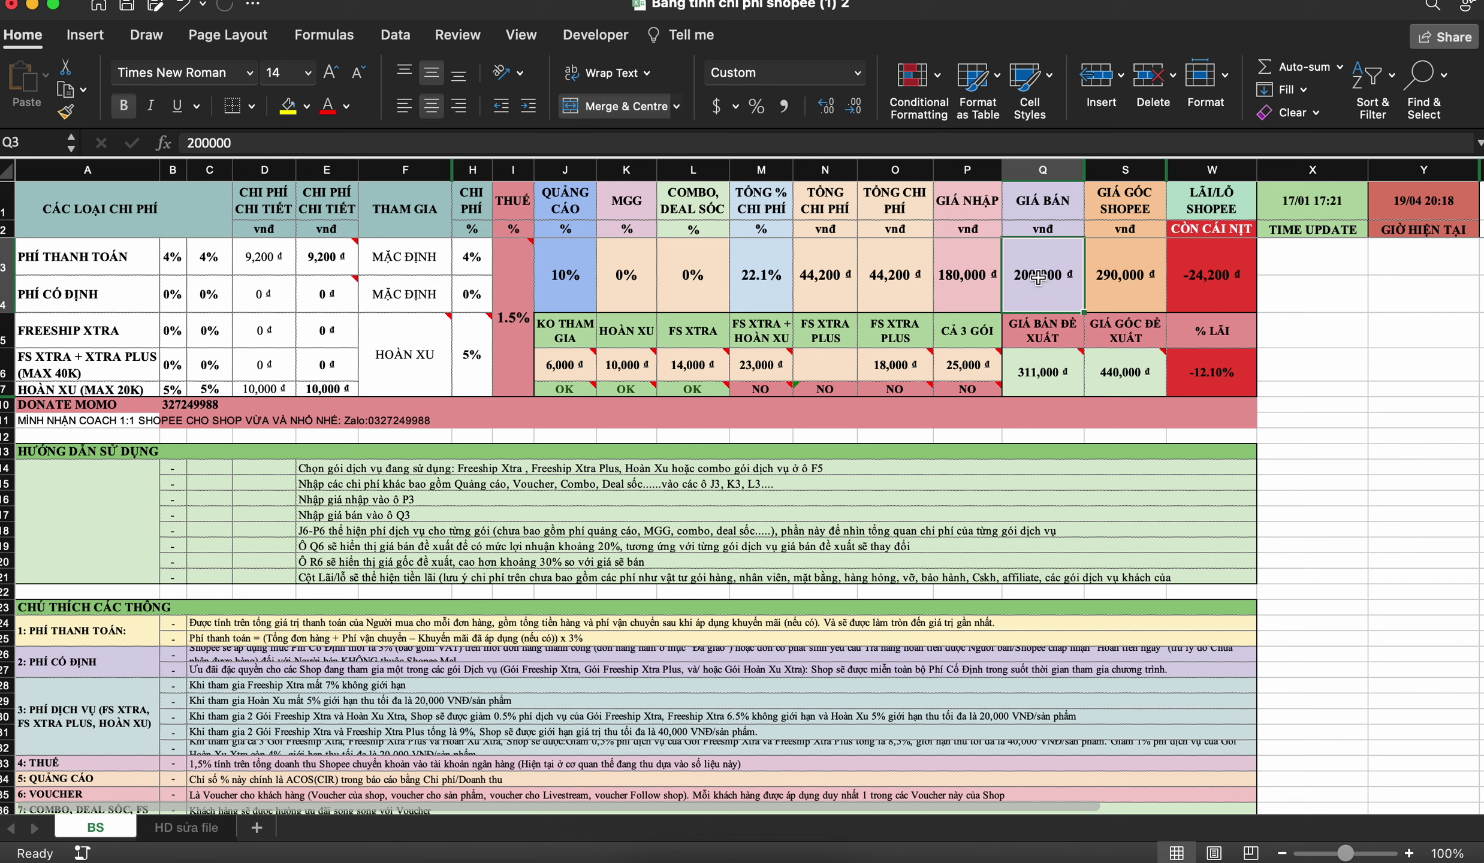
click(961, 285)
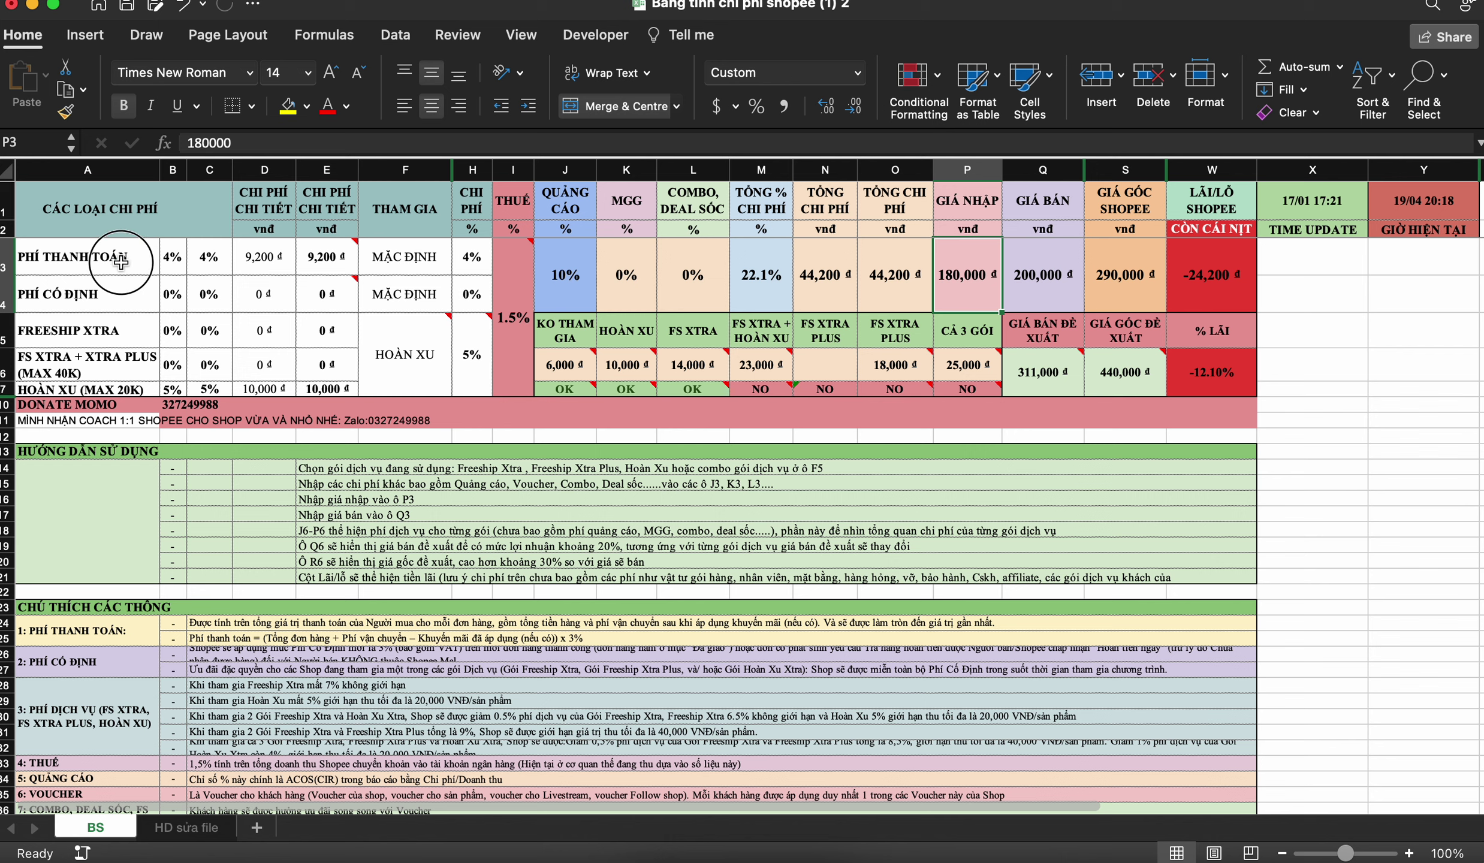
drag(117, 258, 123, 287)
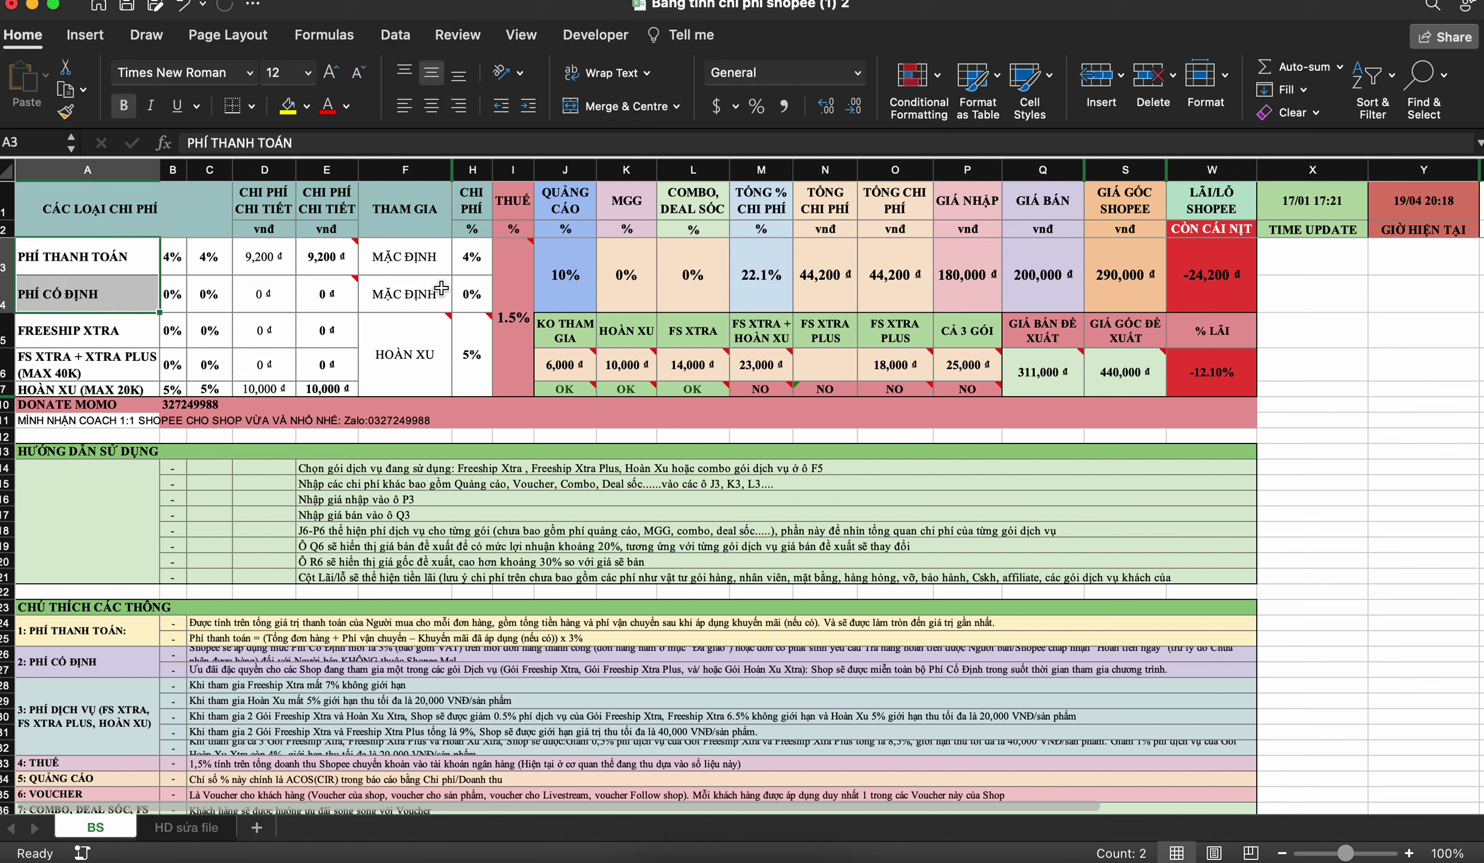
click(516, 303)
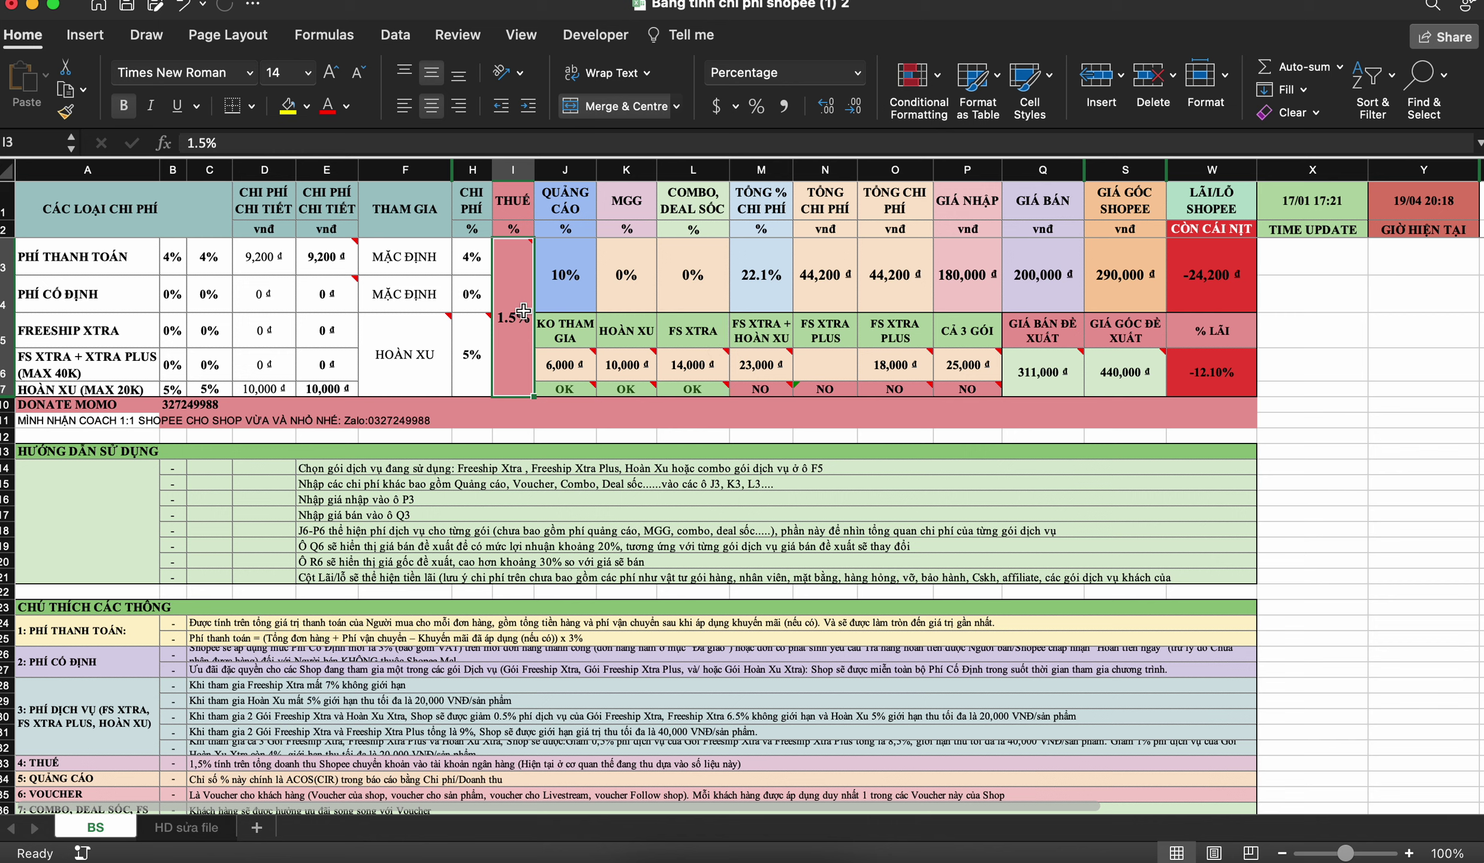
click(585, 294)
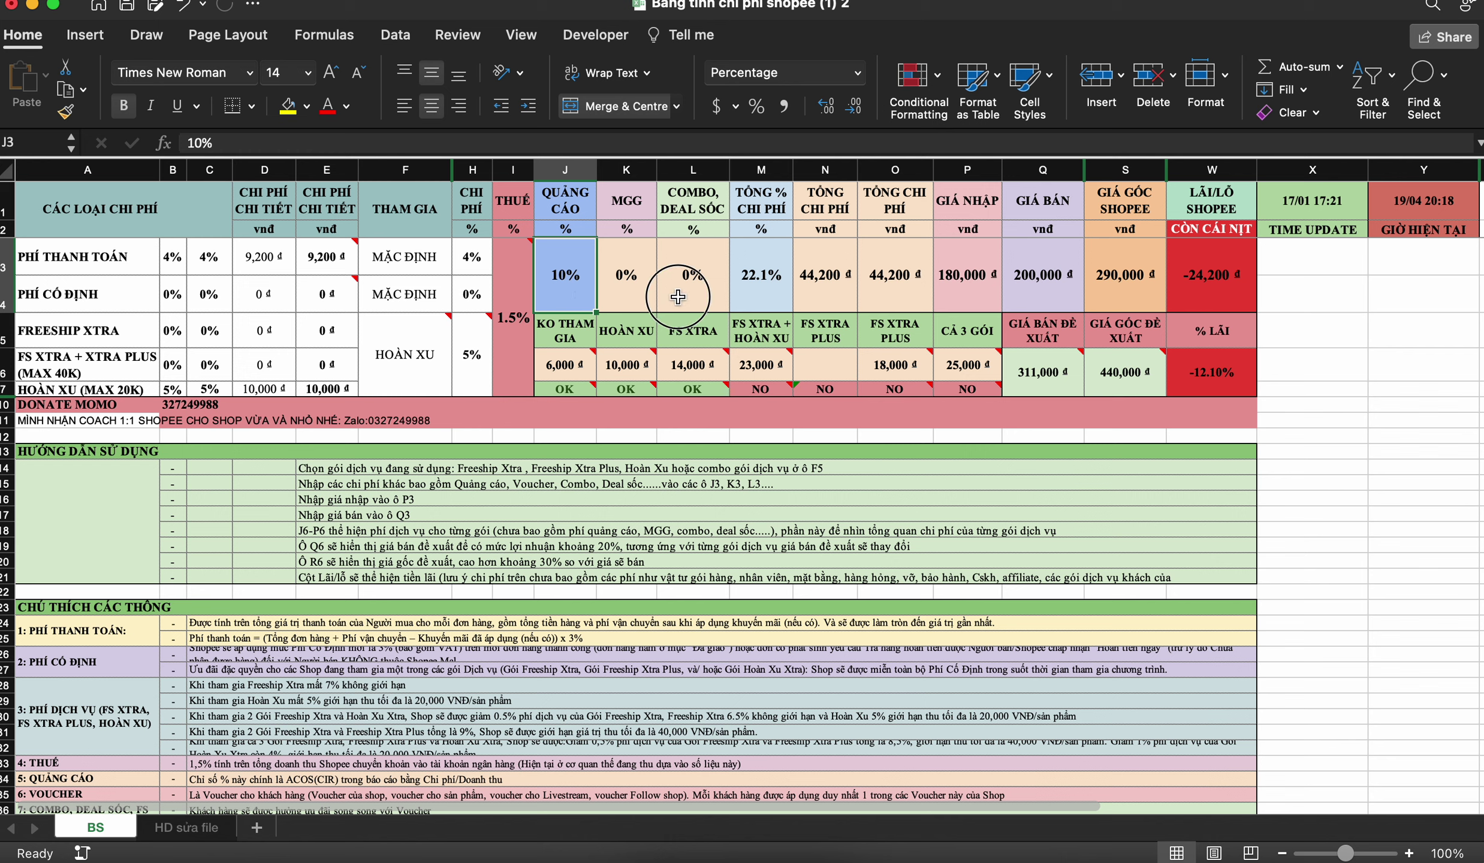
drag(678, 297, 635, 297)
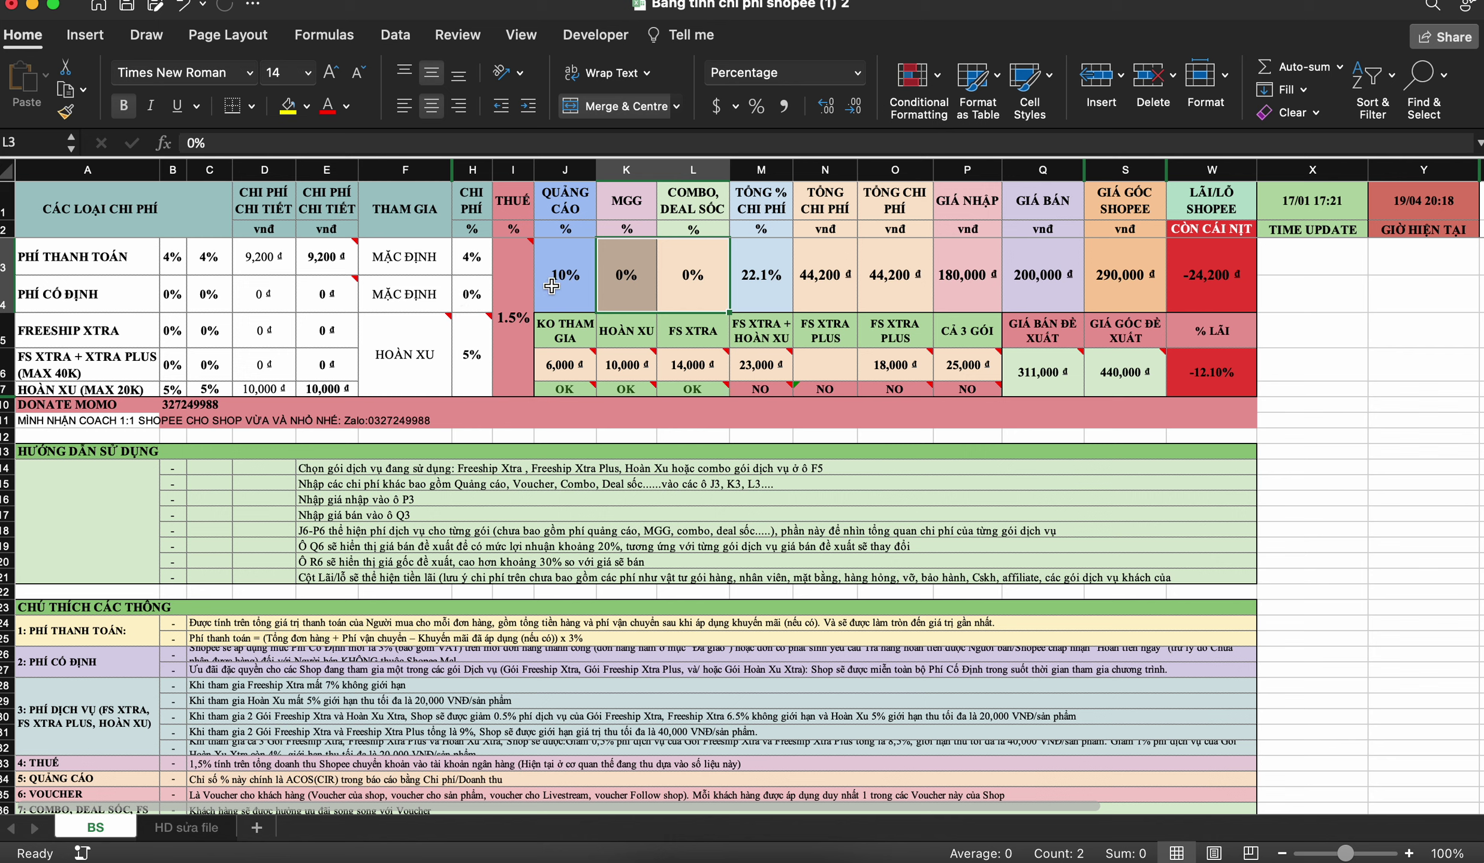
Step: Switch the service package in F5 to KO THAM GIA and back to HOÀN XU, comparing the resulting fees
click(416, 341)
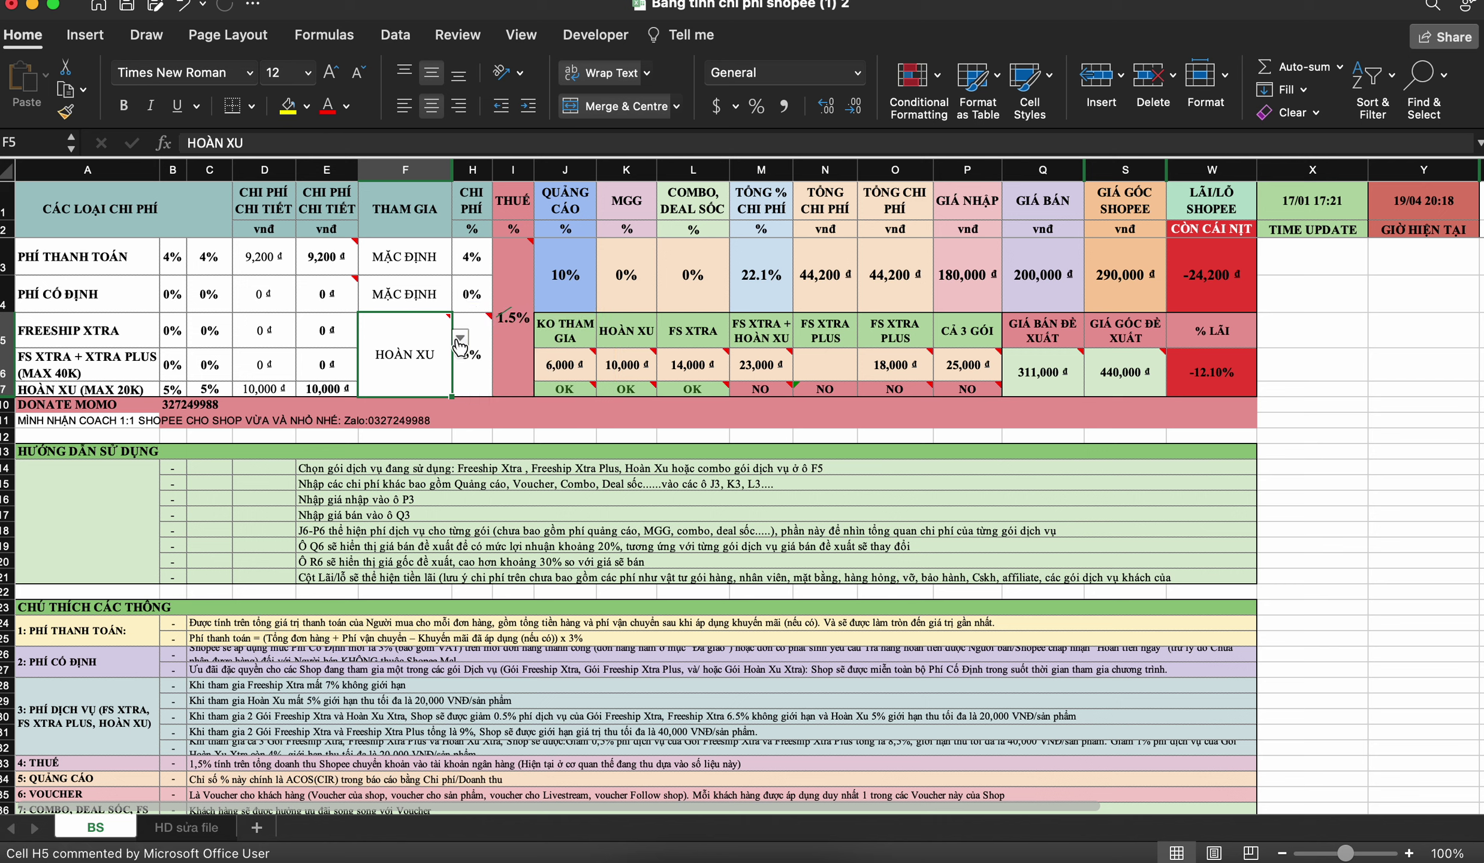
mouse_move(460, 347)
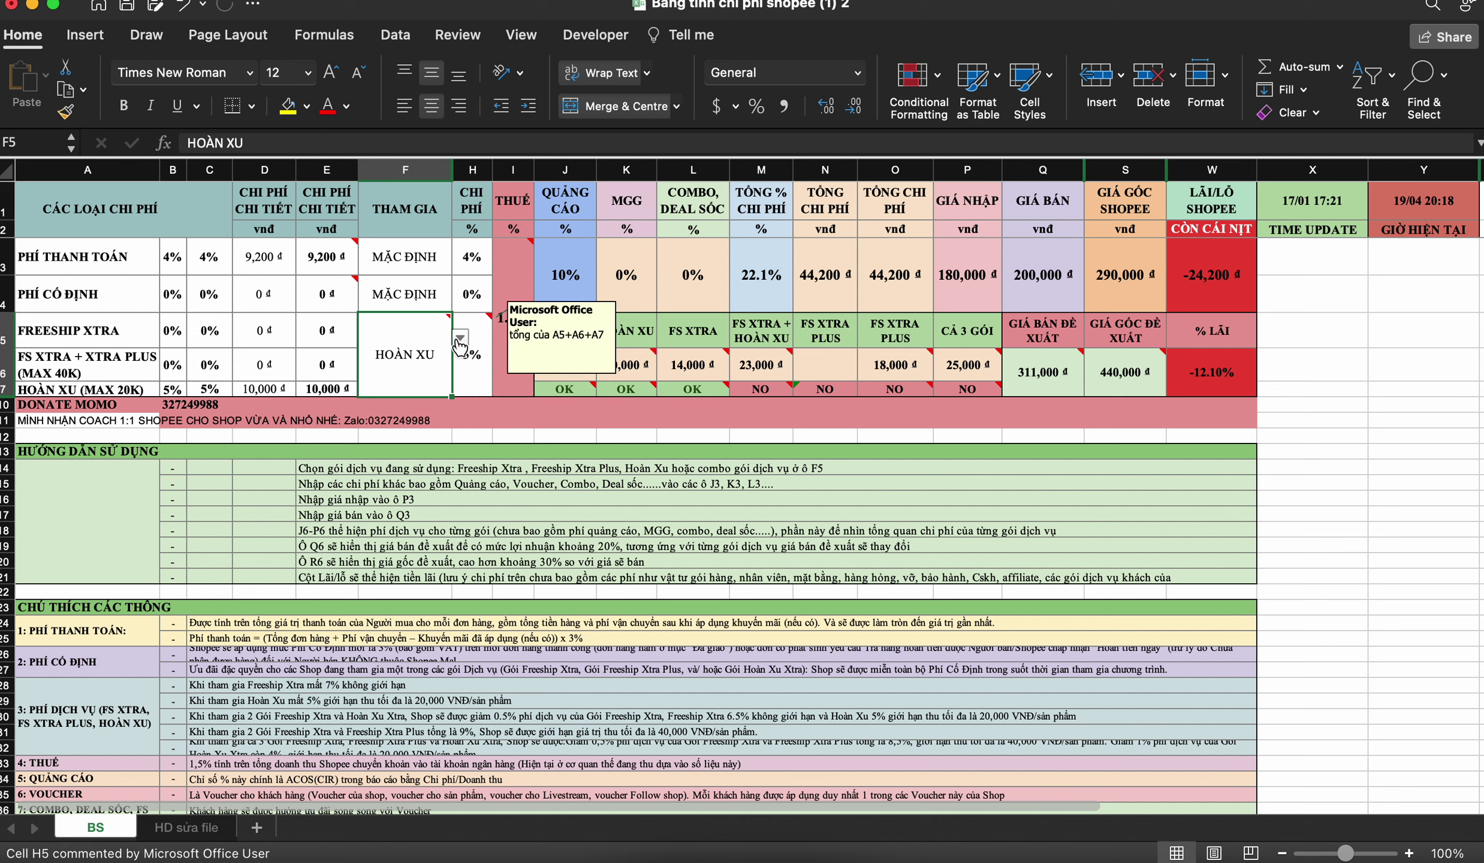
click(459, 344)
click(396, 447)
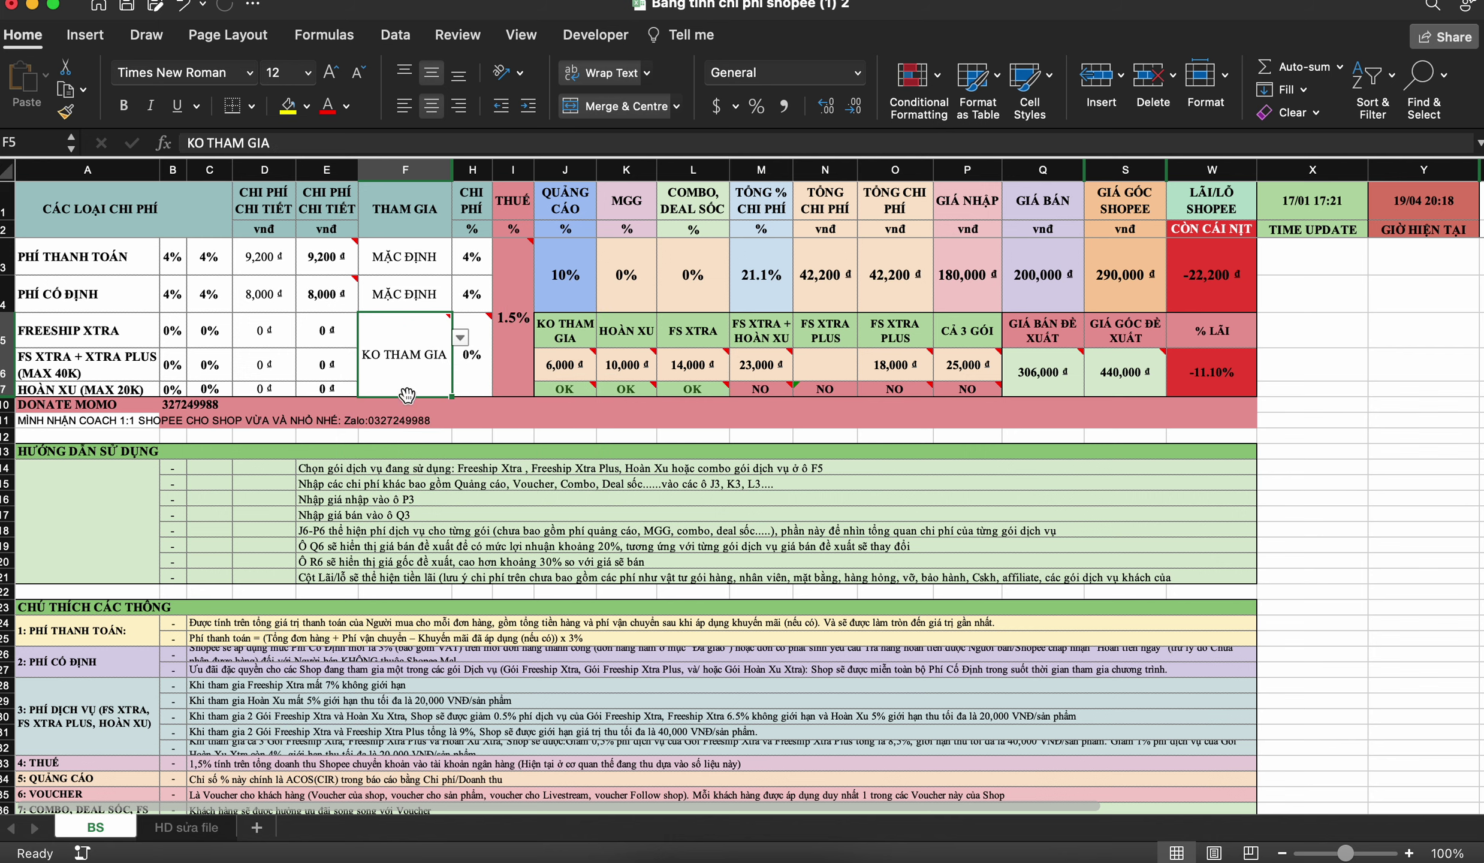
mouse_move(469, 384)
mouse_move(460, 348)
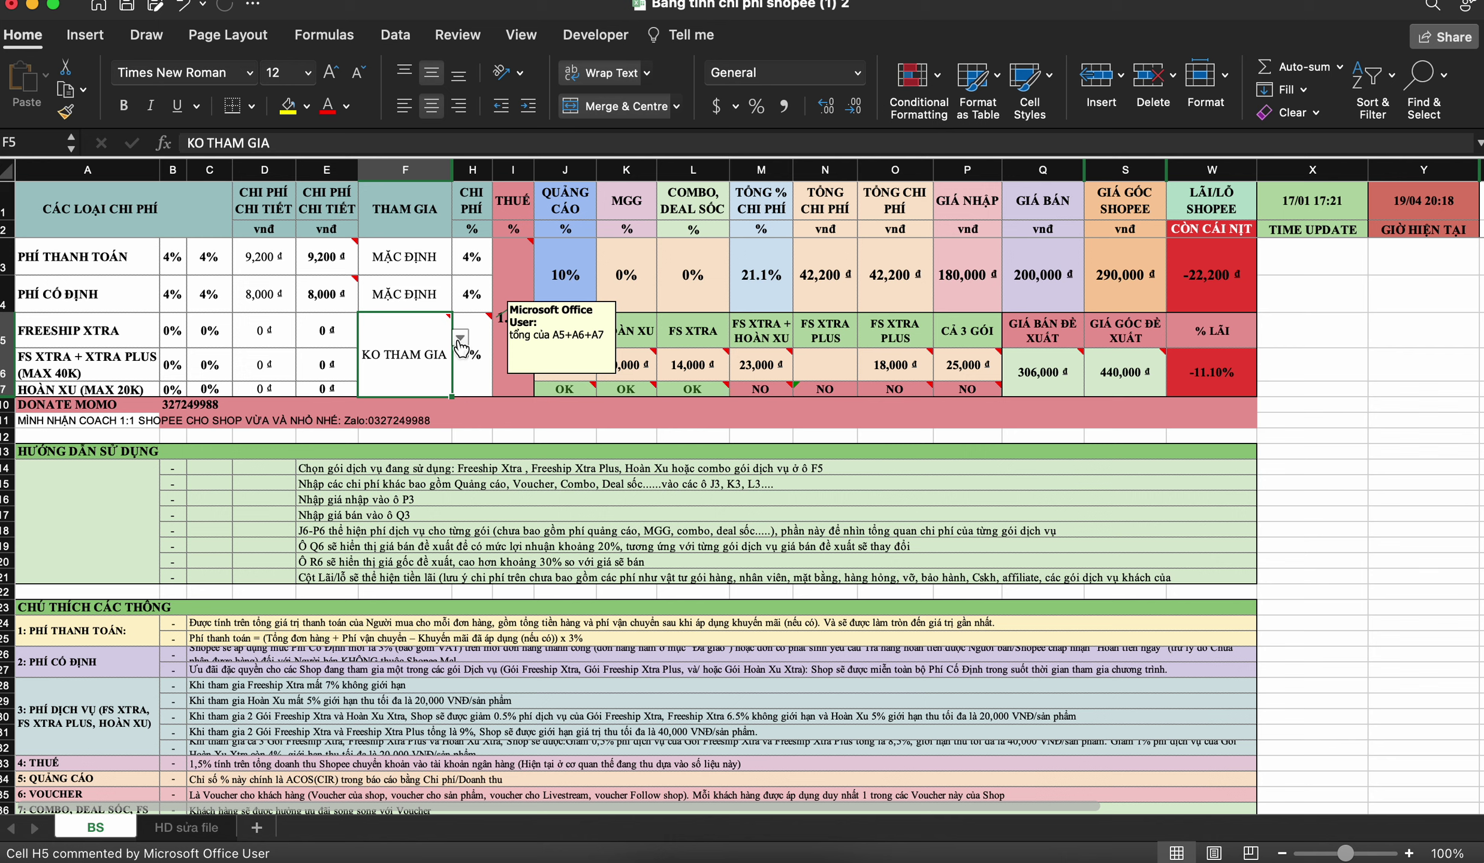
click(460, 338)
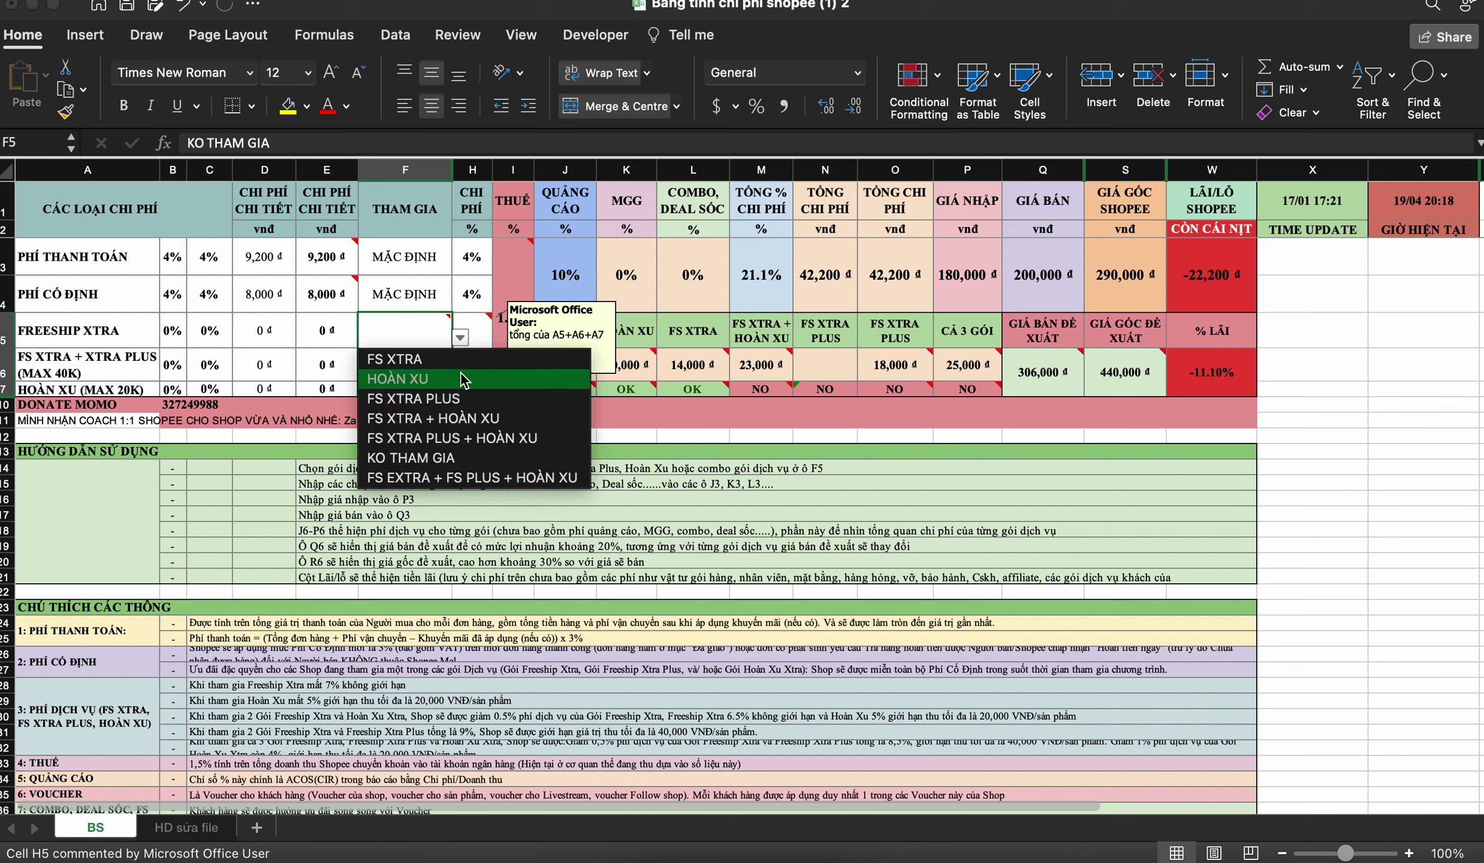
click(476, 374)
Step: Examine the fee percentages in H5 and H3, advertising rate, tax rate and its comment, total cost percentage and import price
click(472, 353)
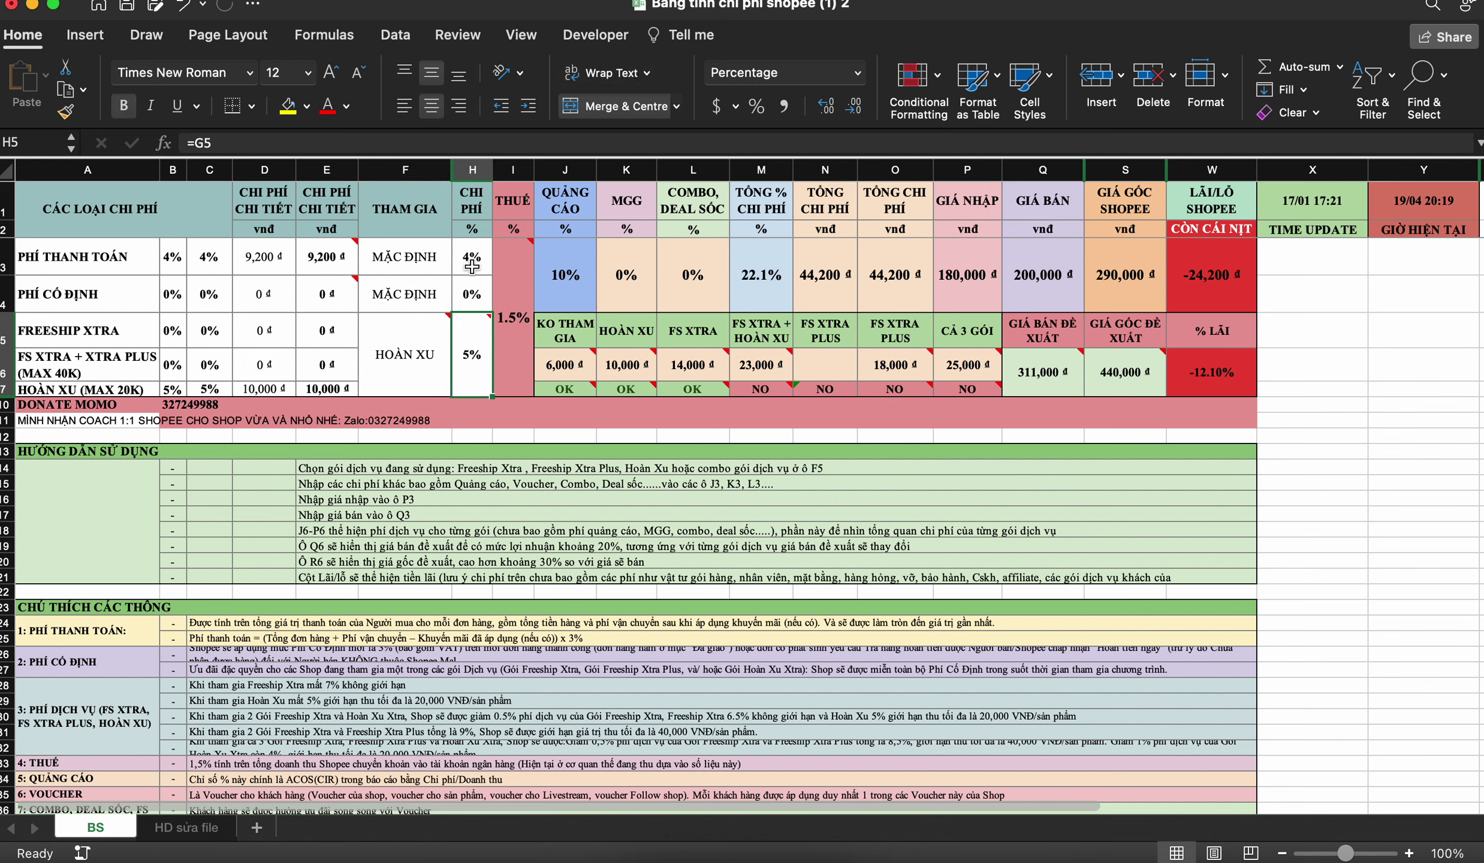
key(Up)
key(Up)
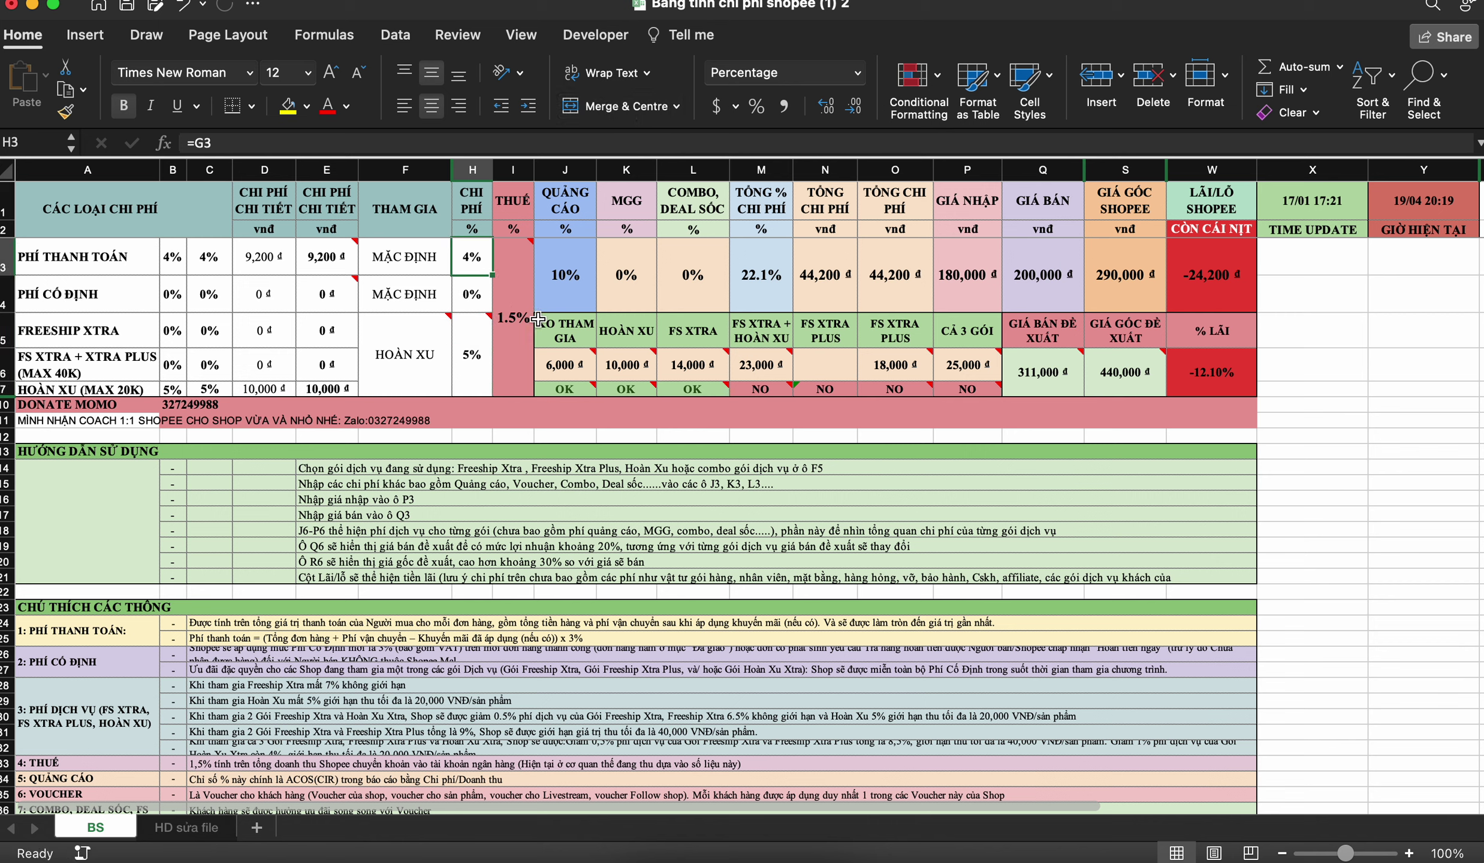
click(549, 298)
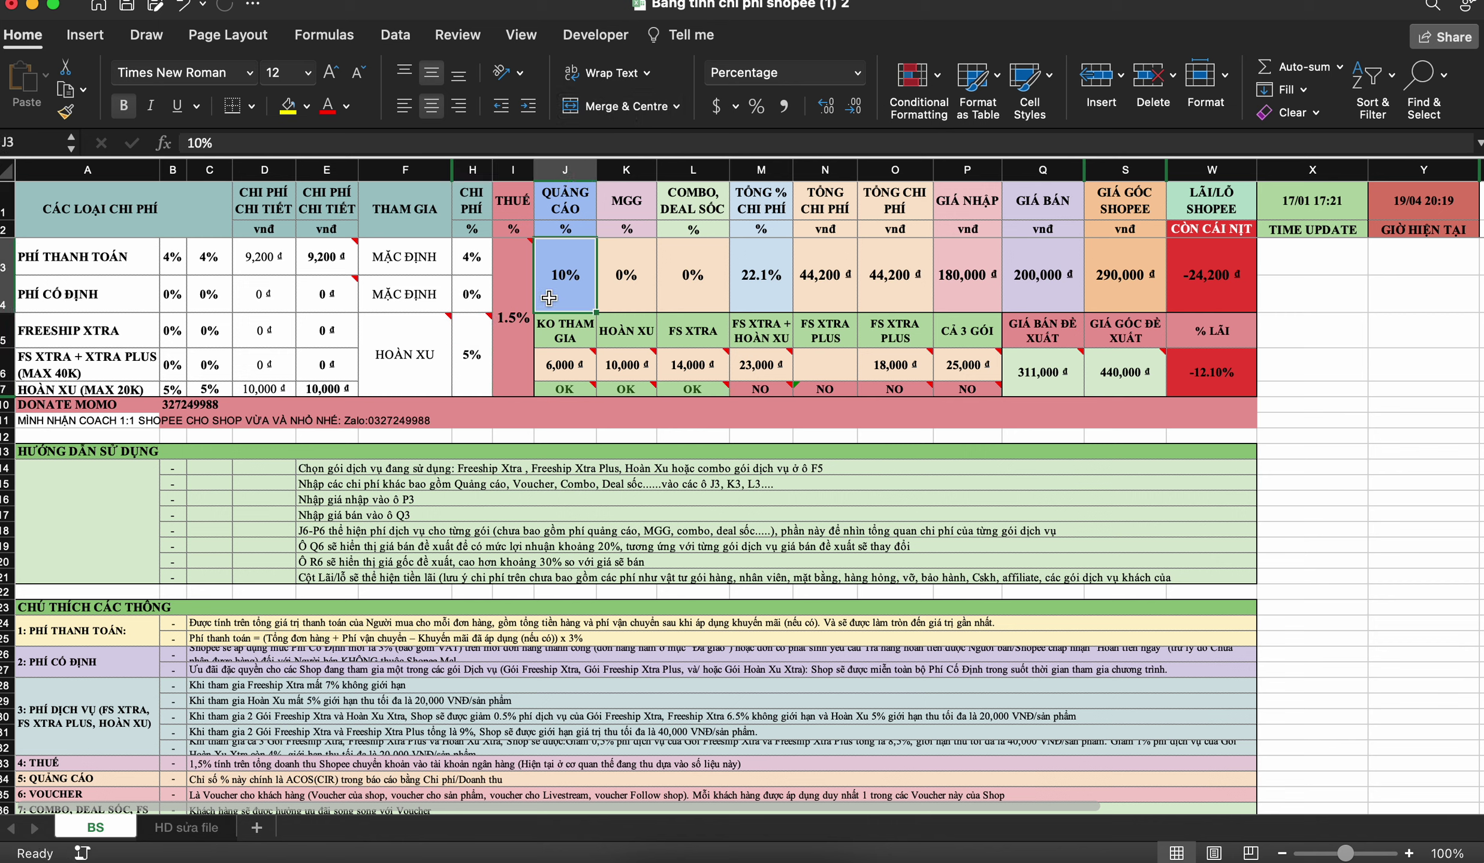
click(513, 302)
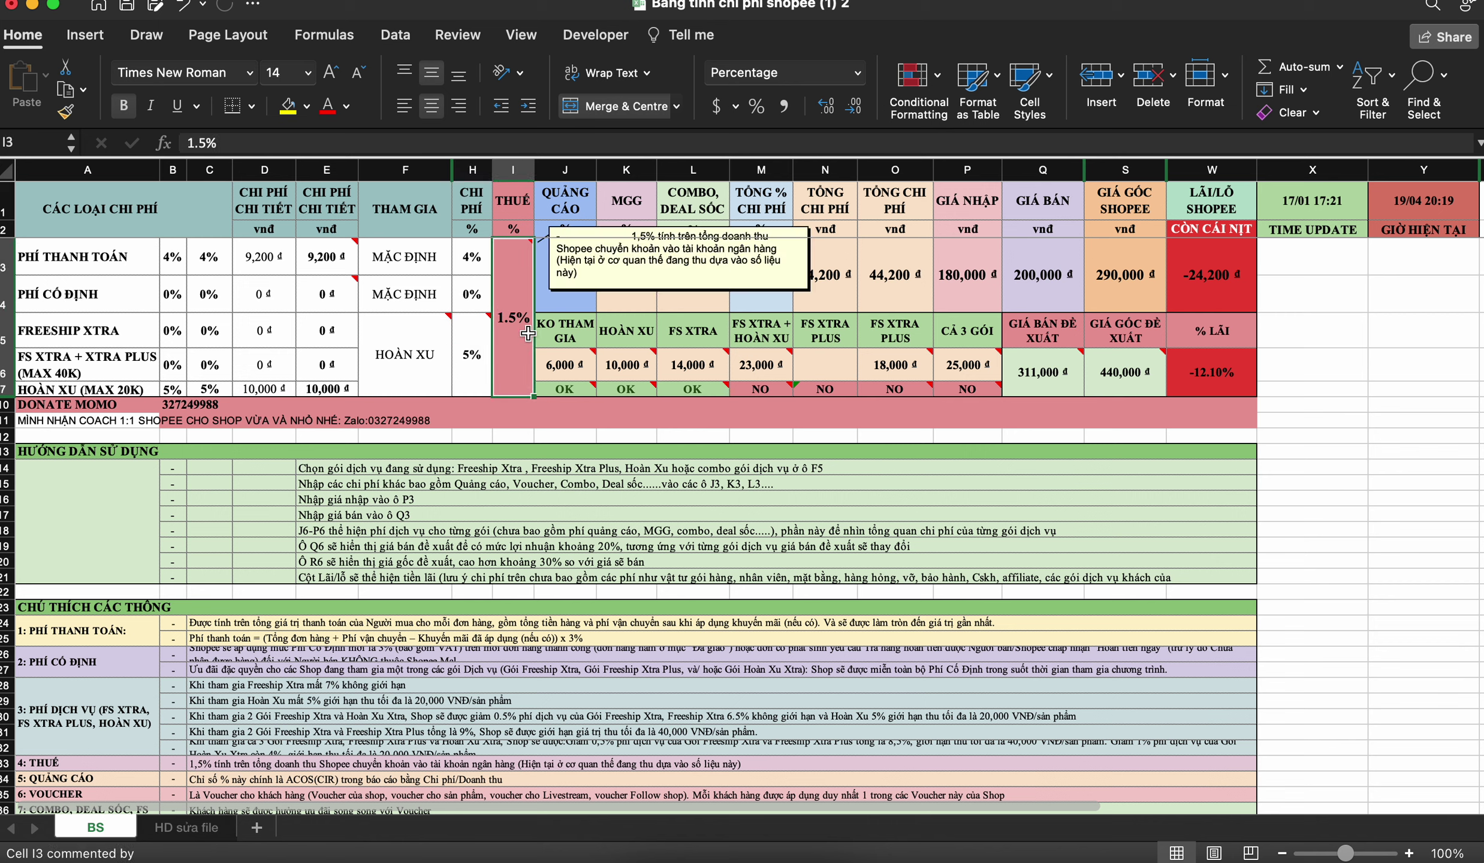
click(762, 299)
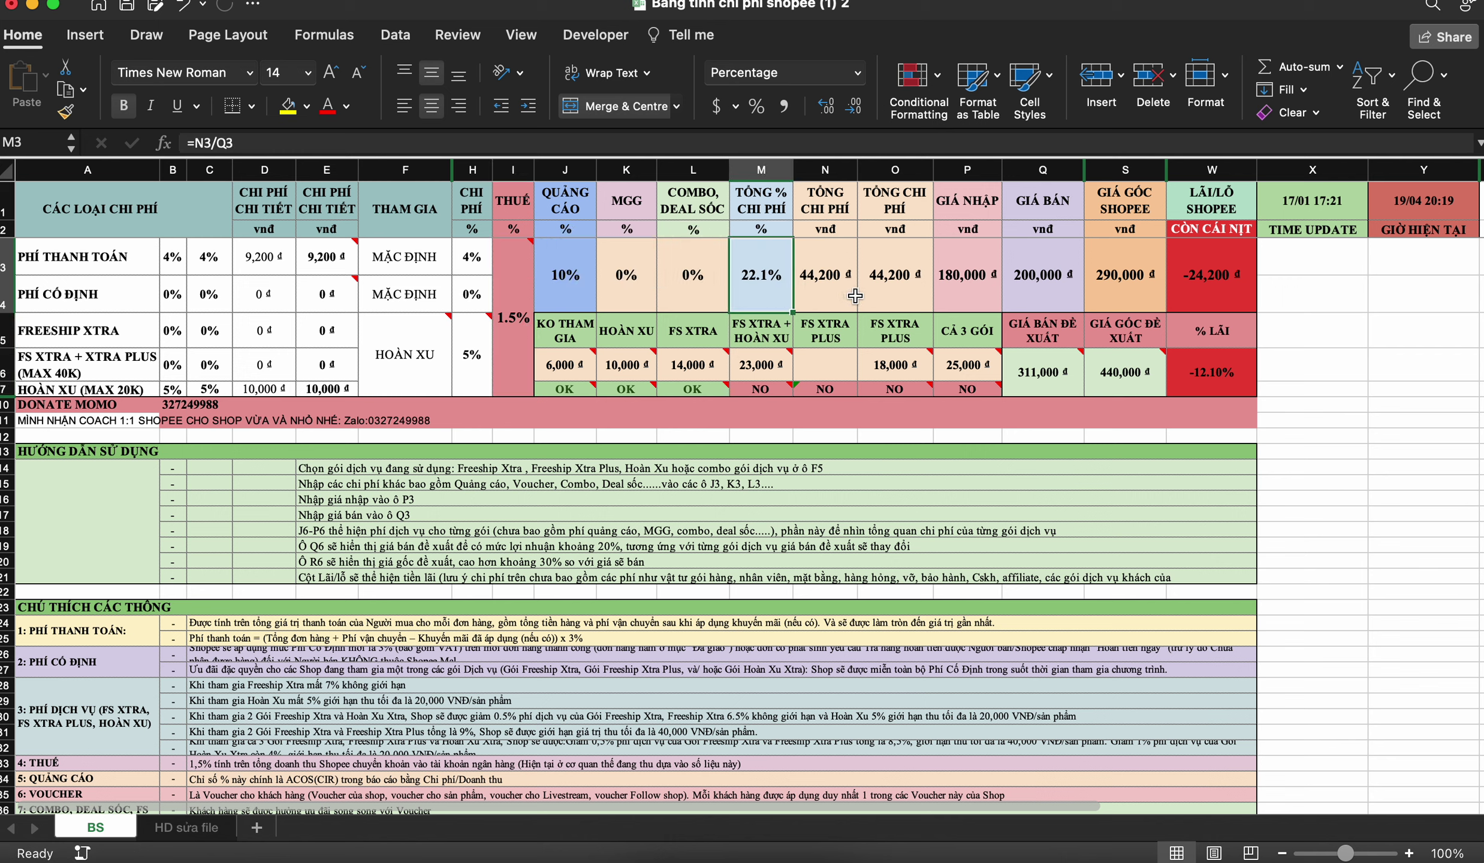
click(986, 282)
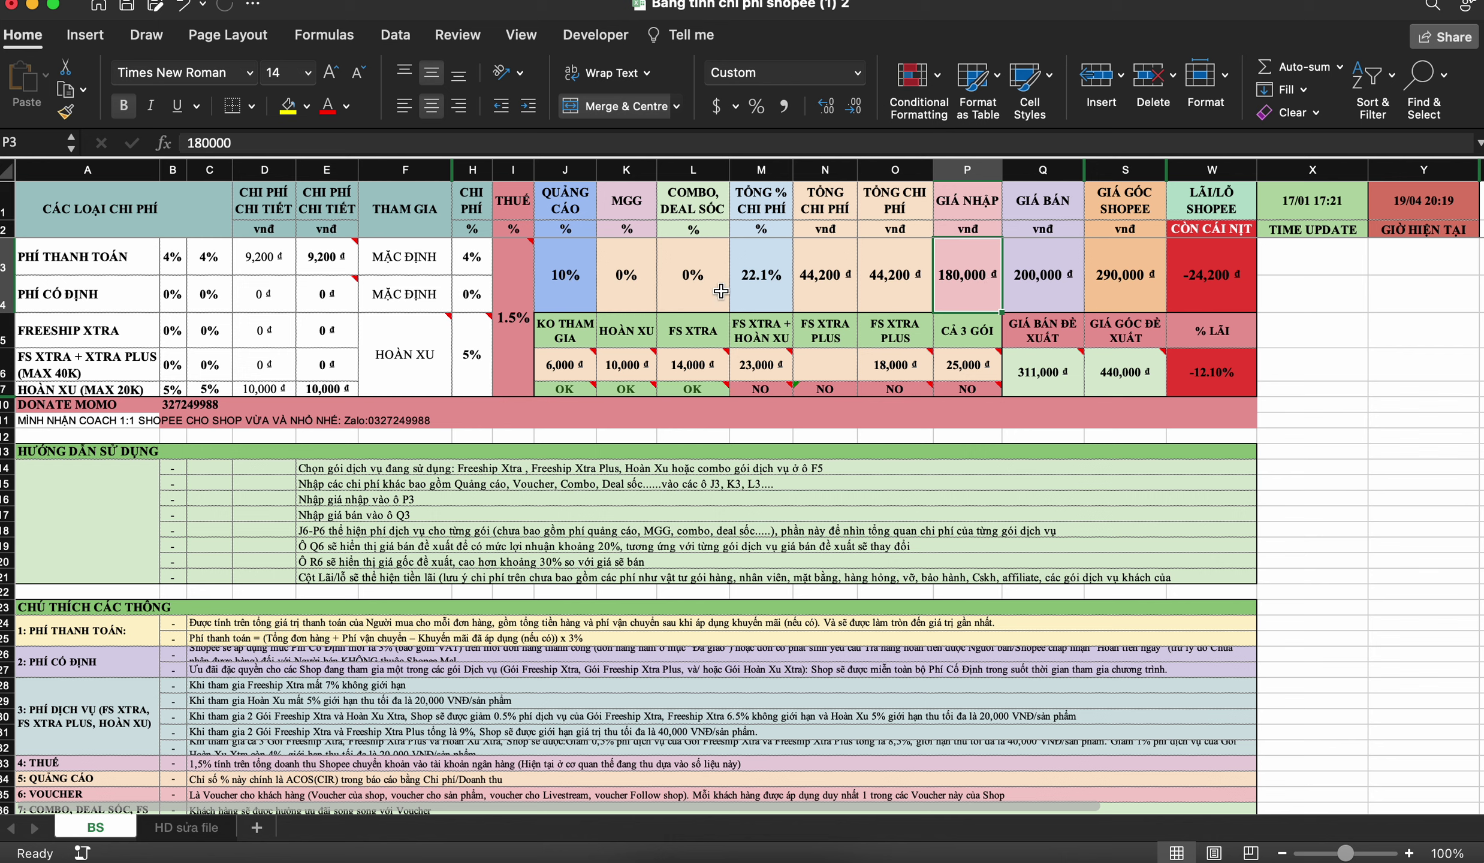
Step: Set the advertising cost percentage in J3 to 0
click(579, 287)
text(0)
key(Return)
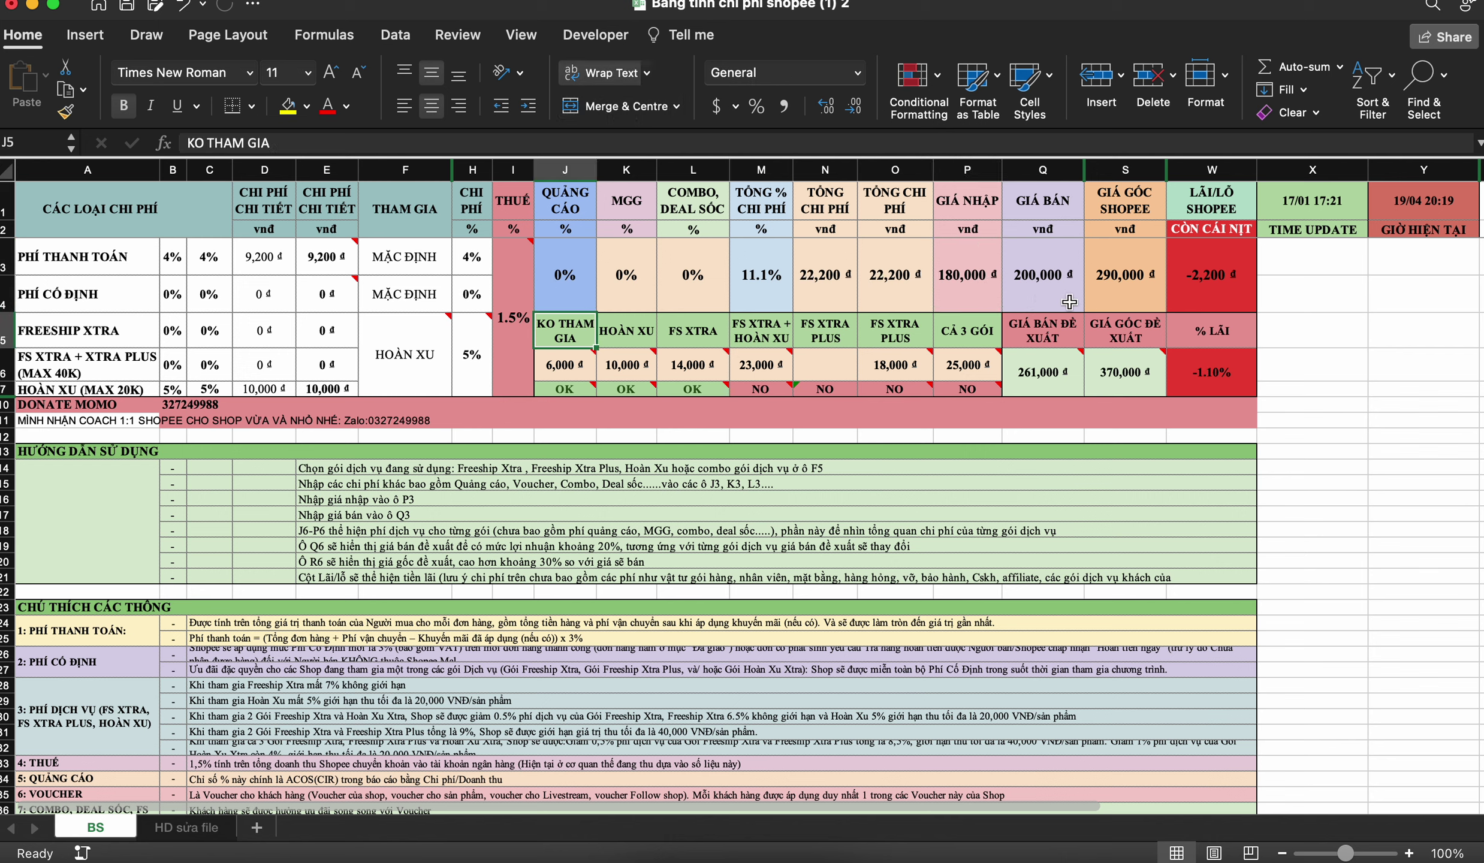
Step: Check the Shopee original price in S3 and the profit or loss in W3, and read the comment on tax cell I3
click(1124, 300)
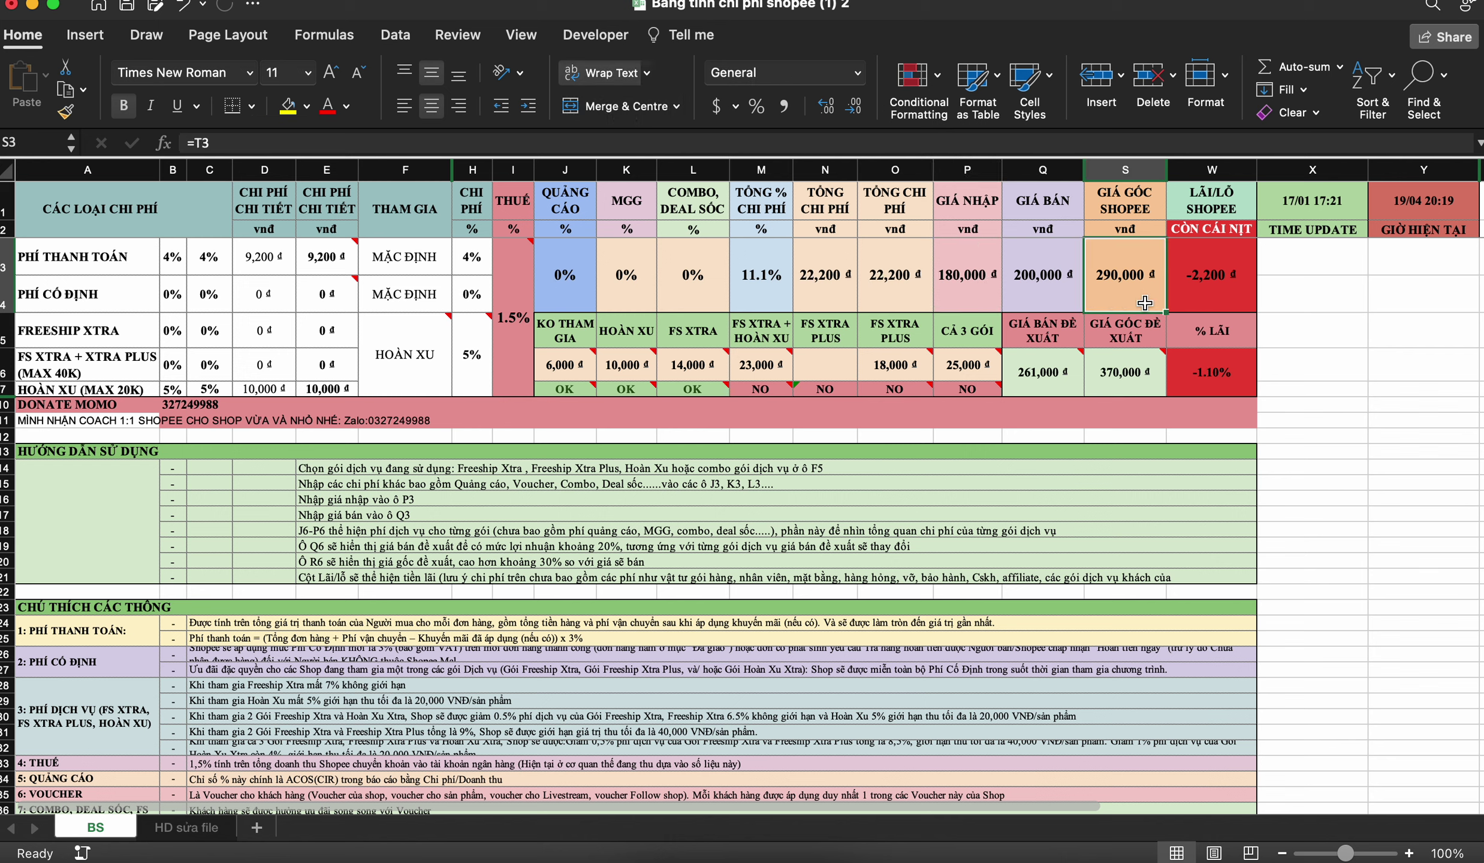
click(1194, 303)
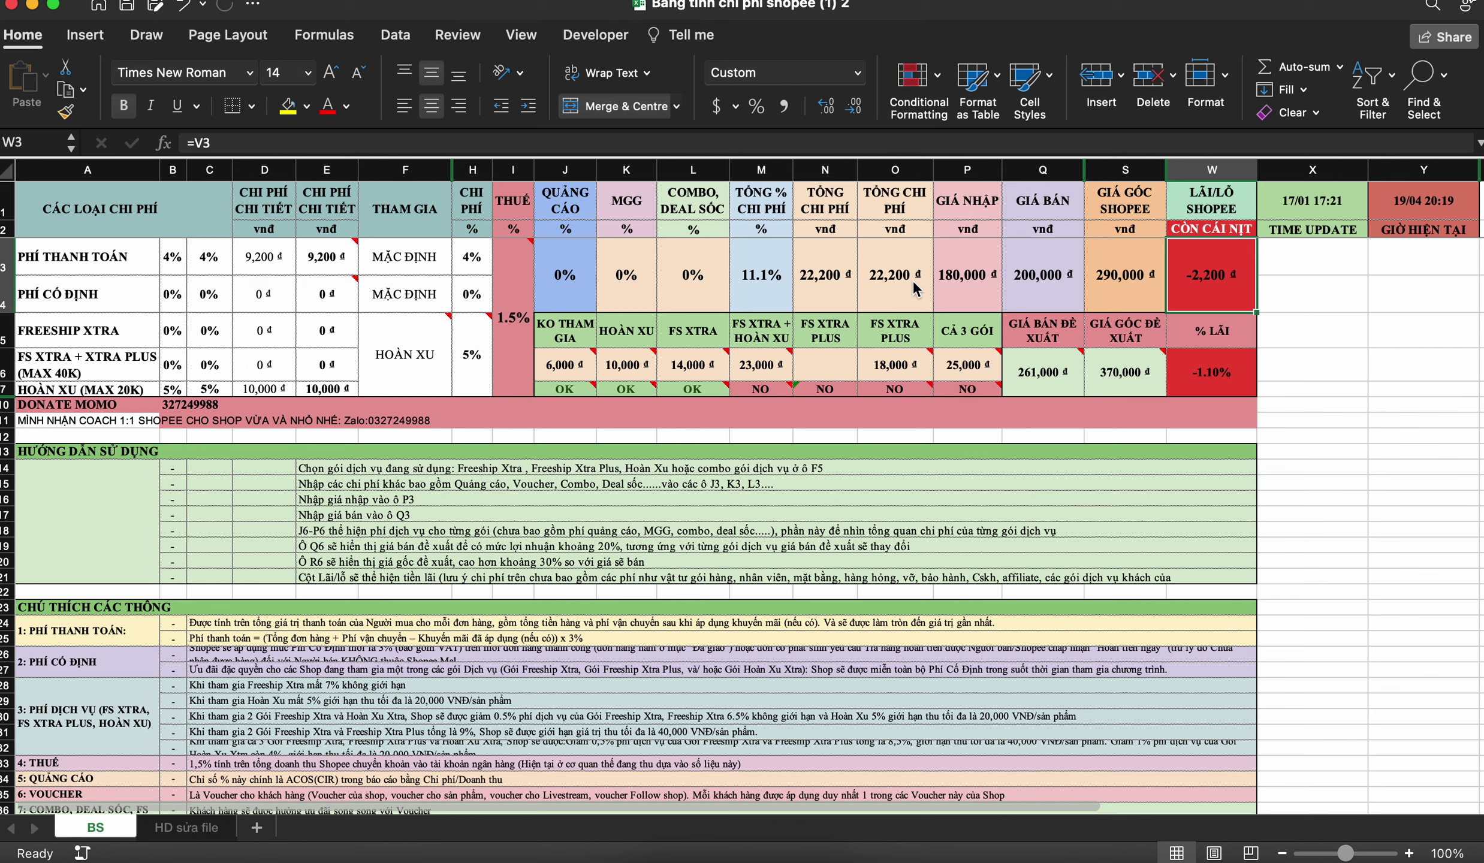
click(1283, 416)
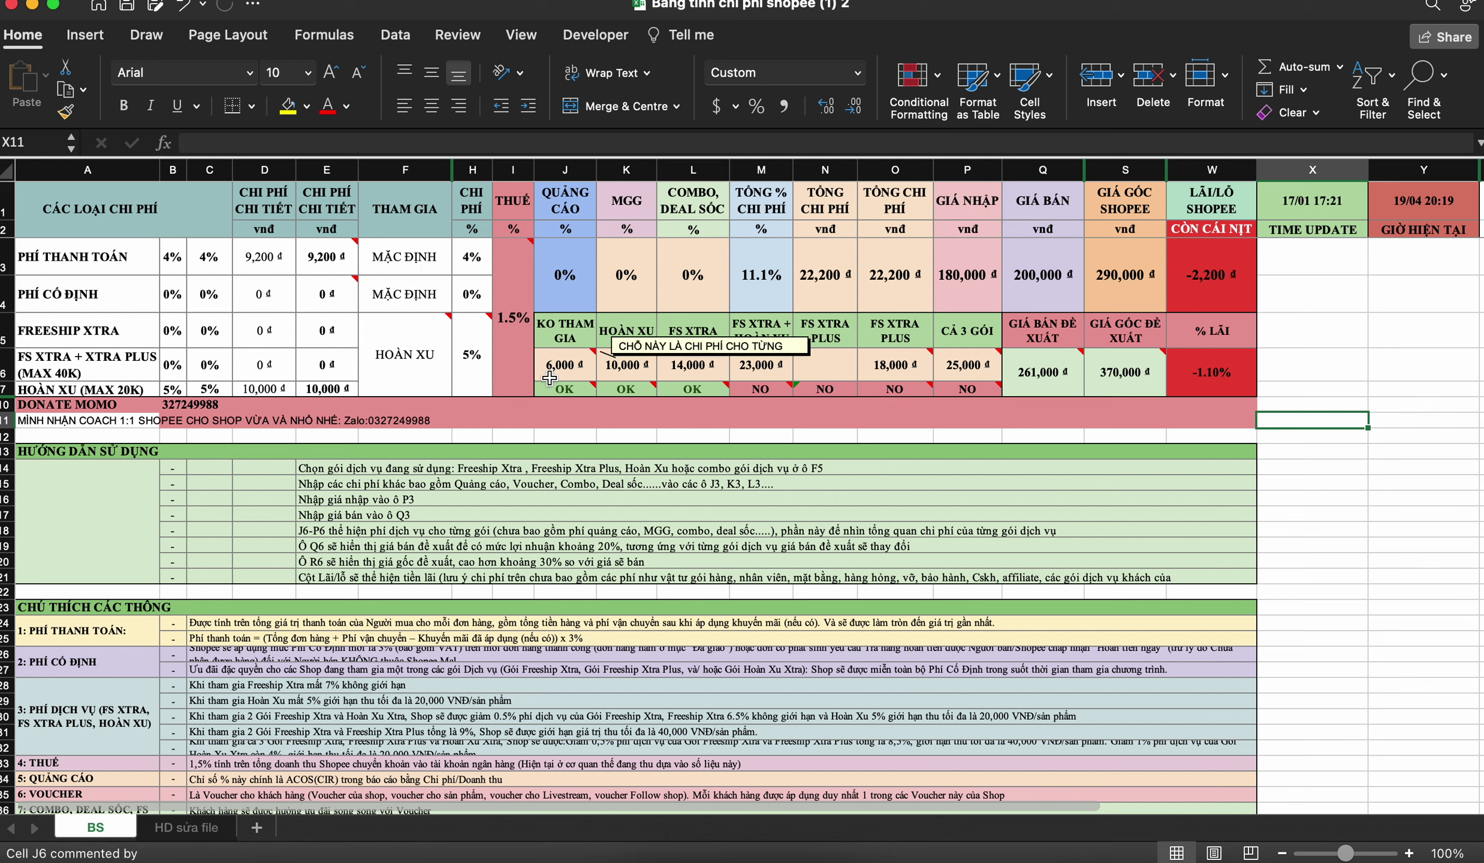
mouse_move(528, 374)
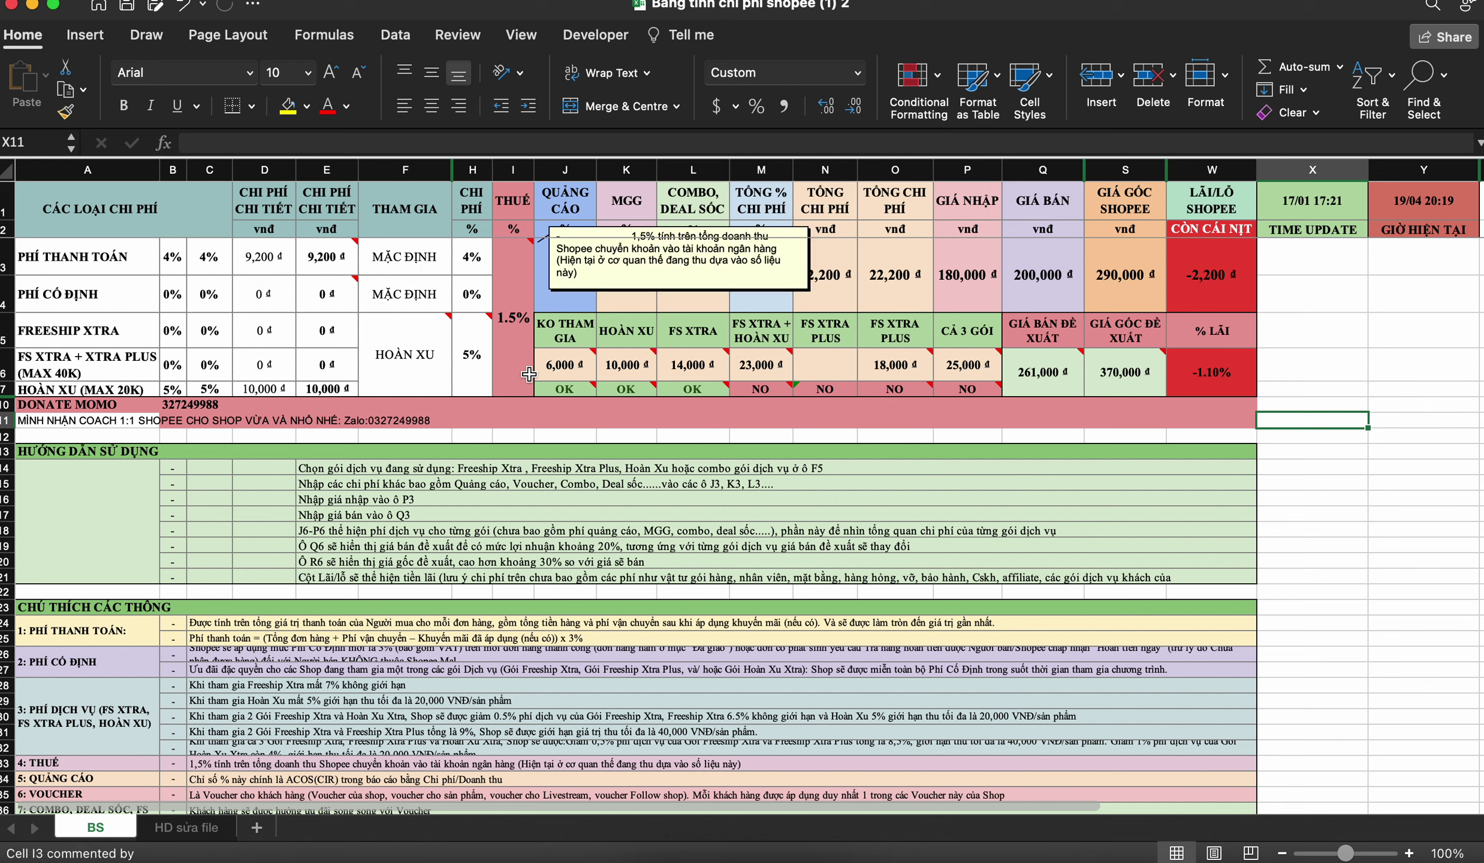